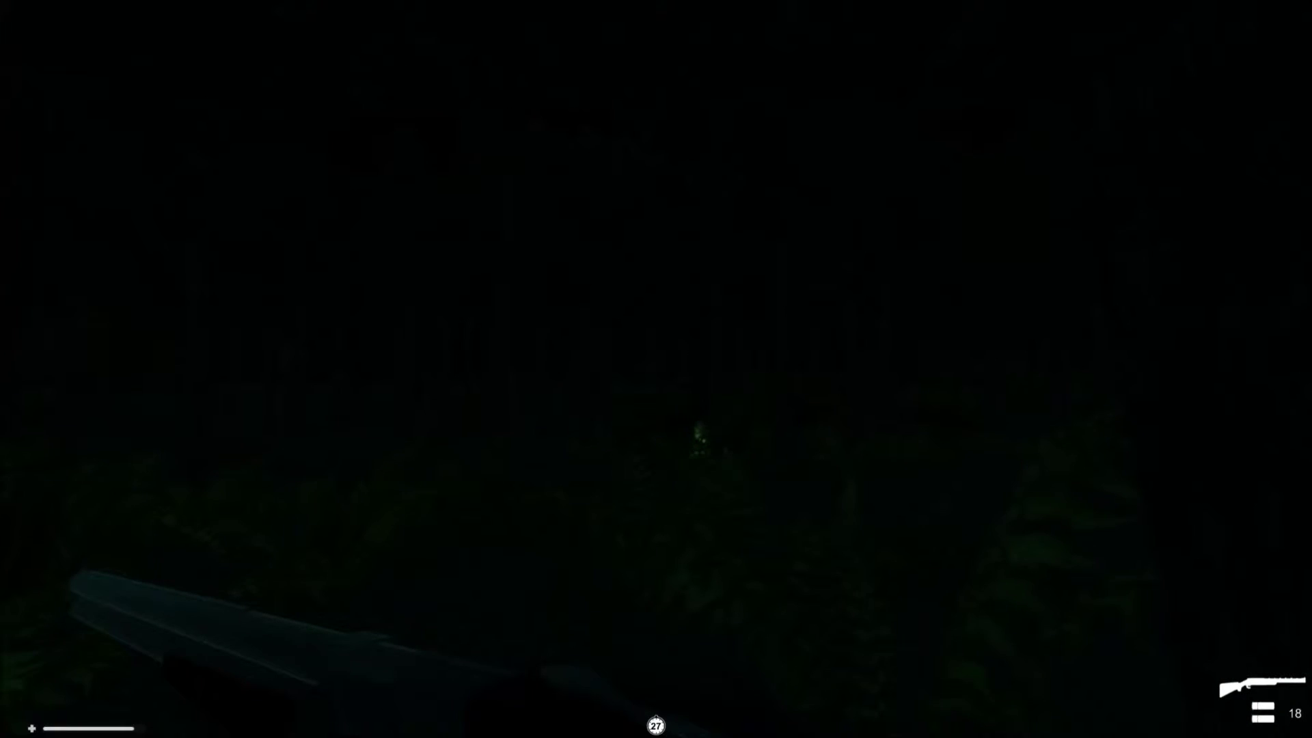
key("f")
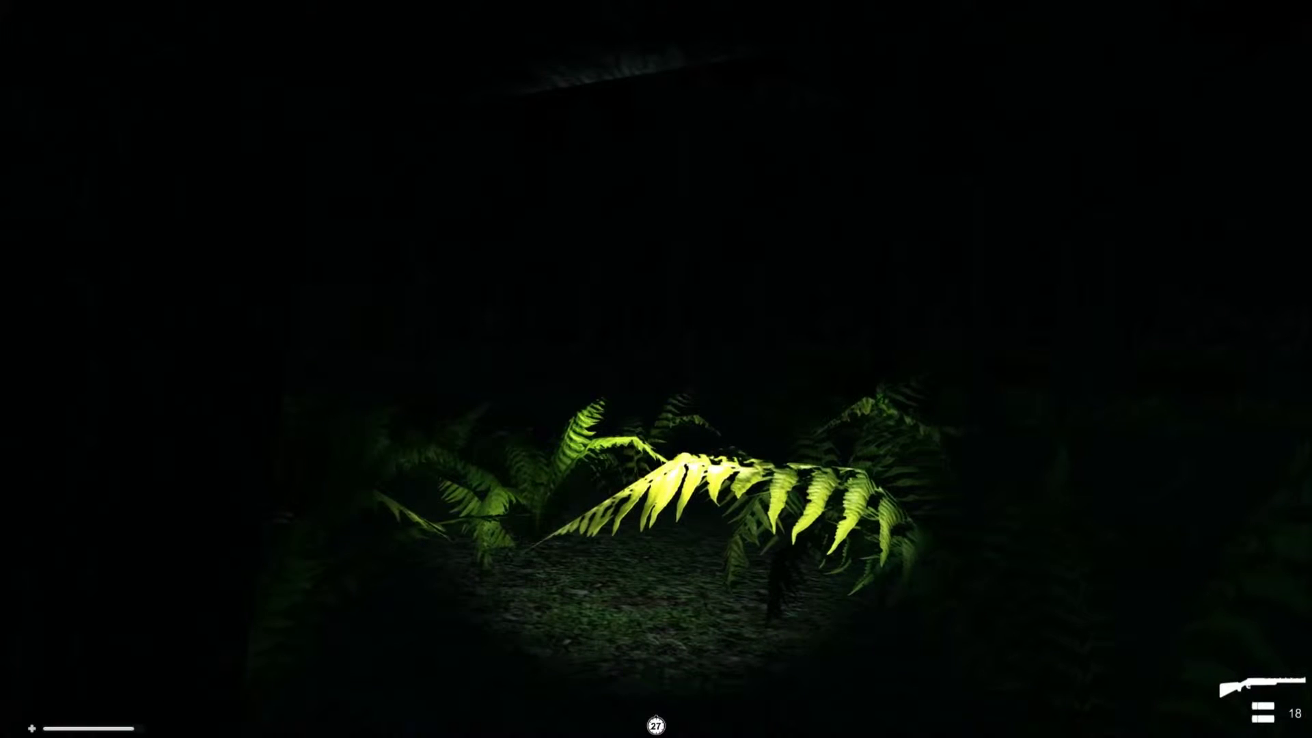
key("b")
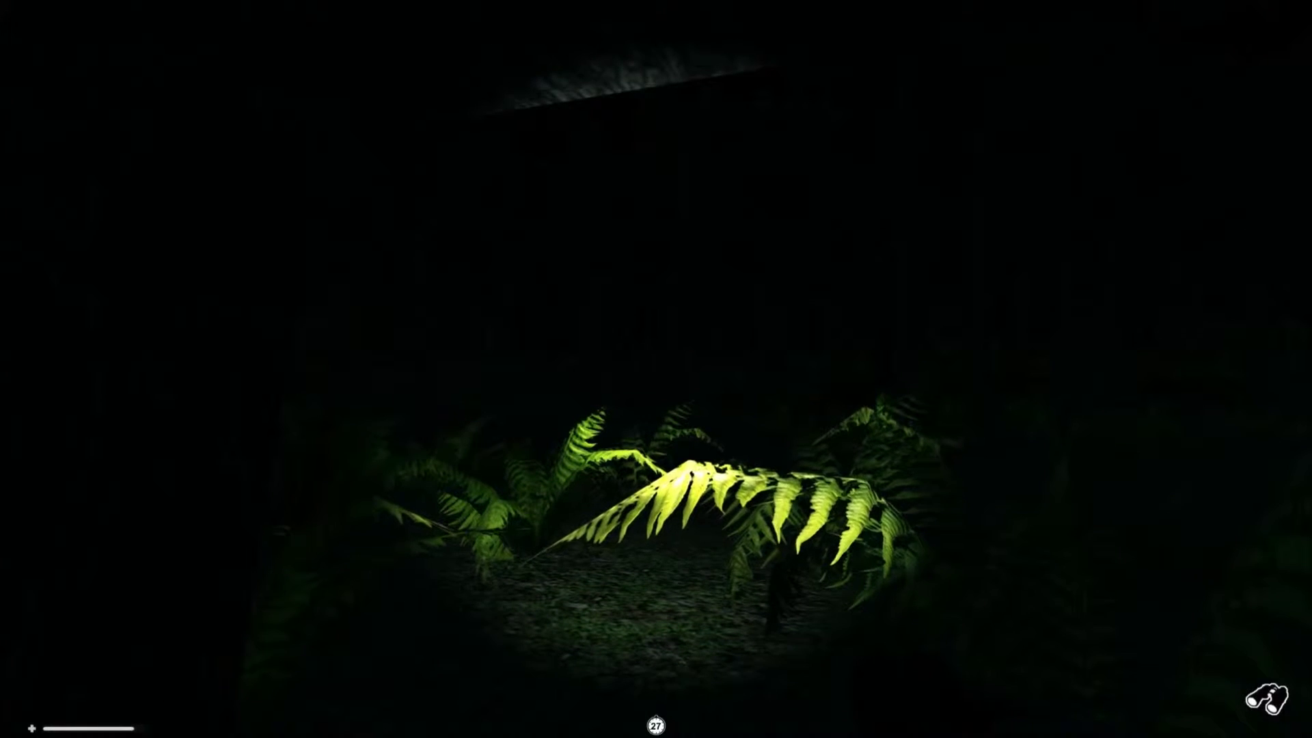
right_click(656, 369)
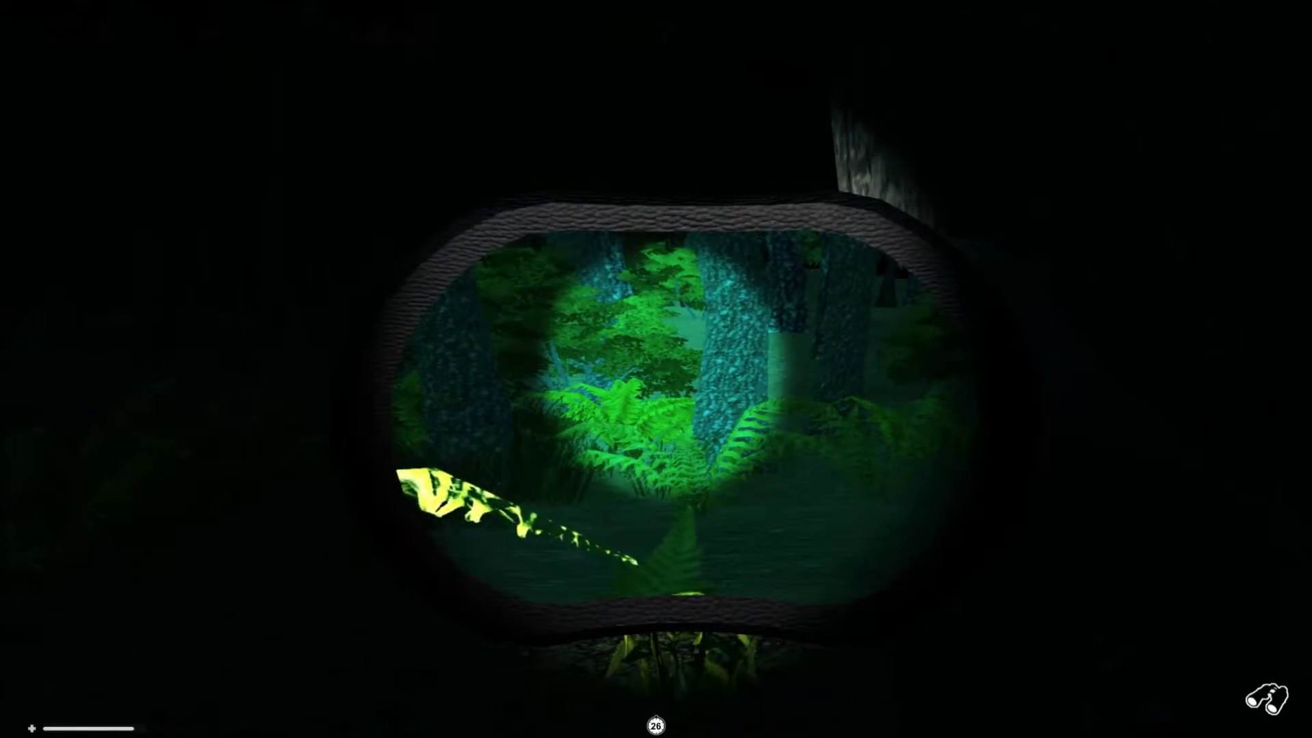
right_click(656, 369)
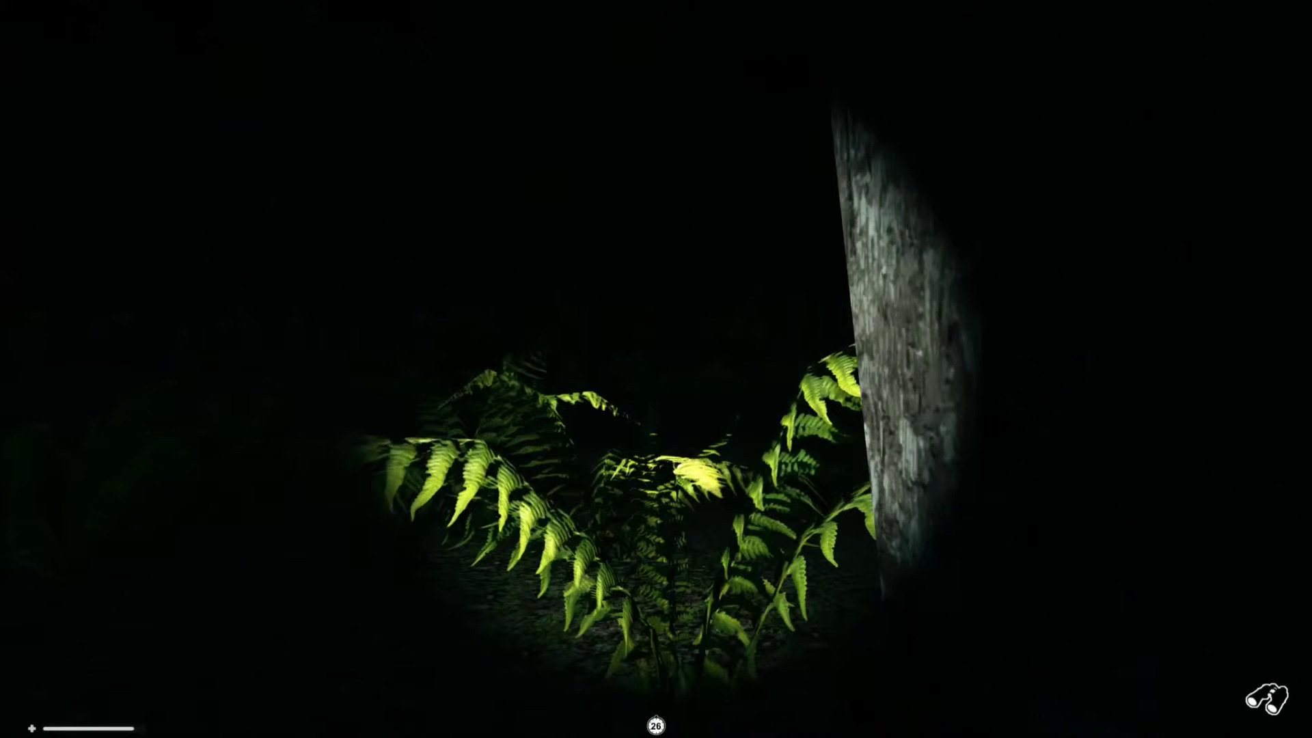
key("f")
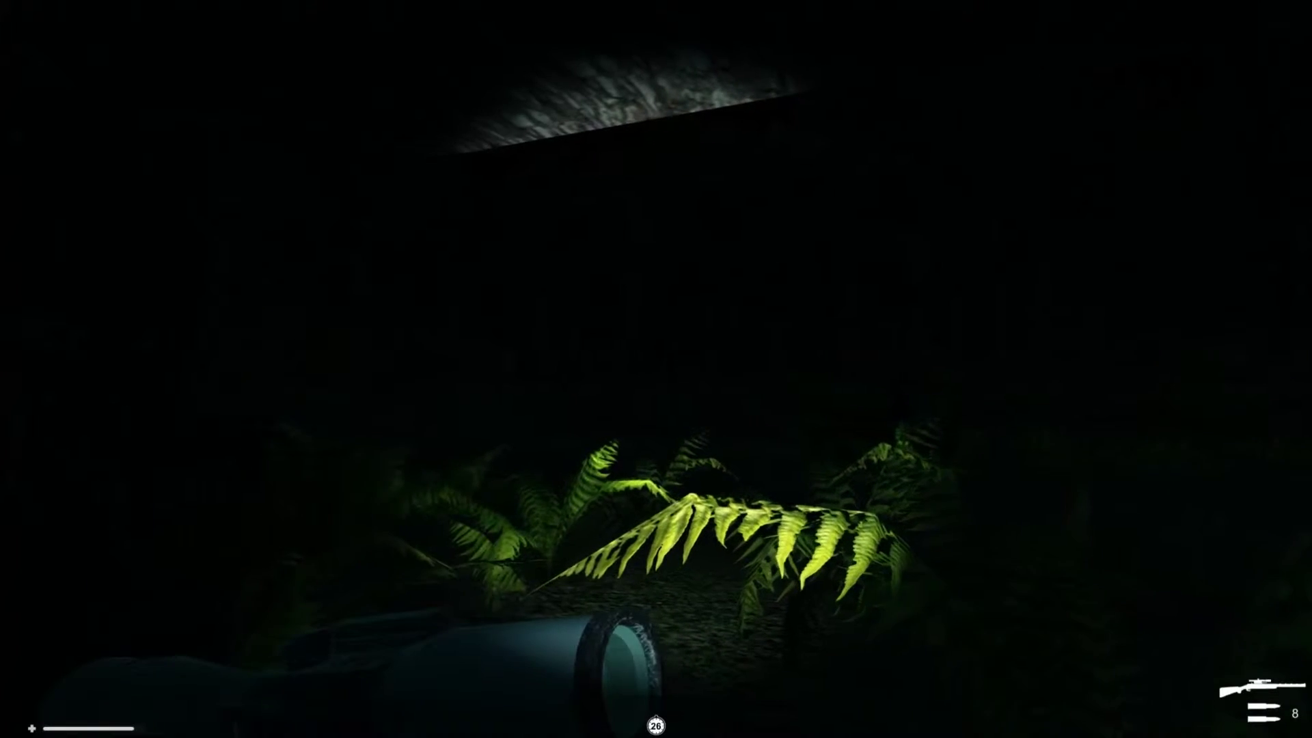
right_click(656, 369)
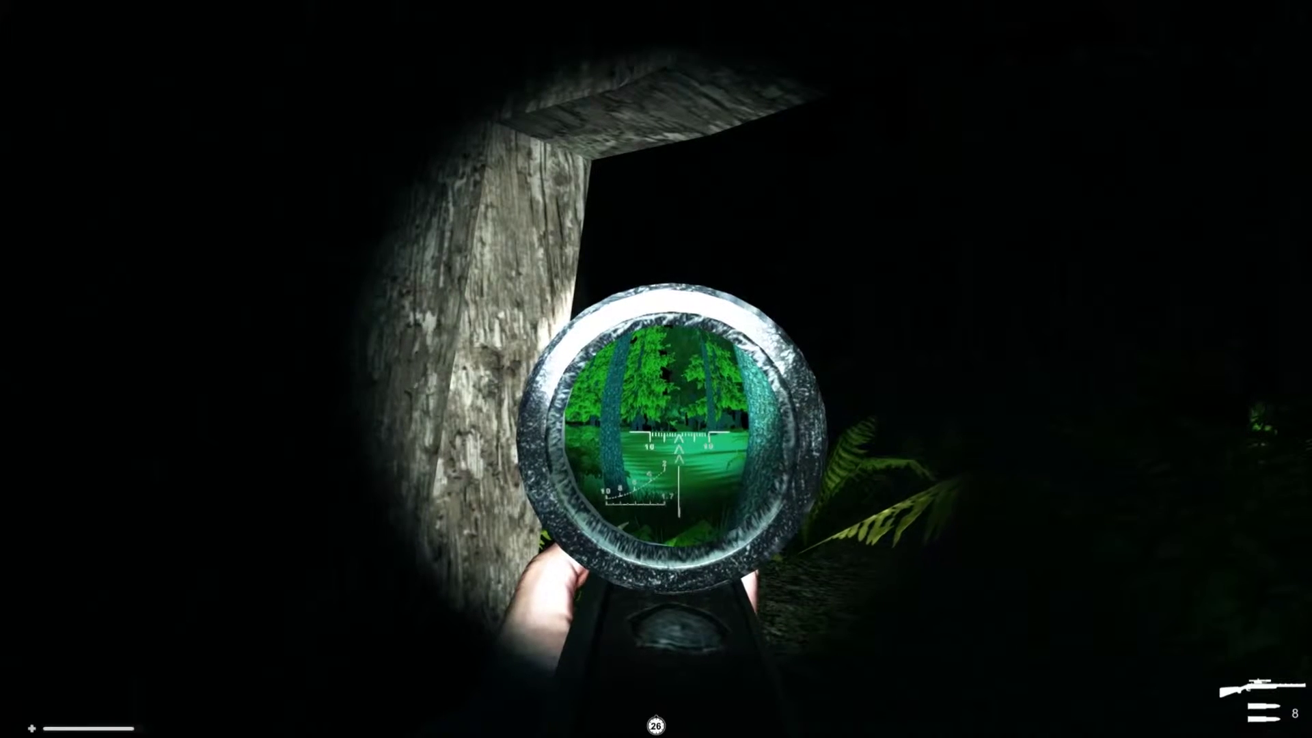
key("w")
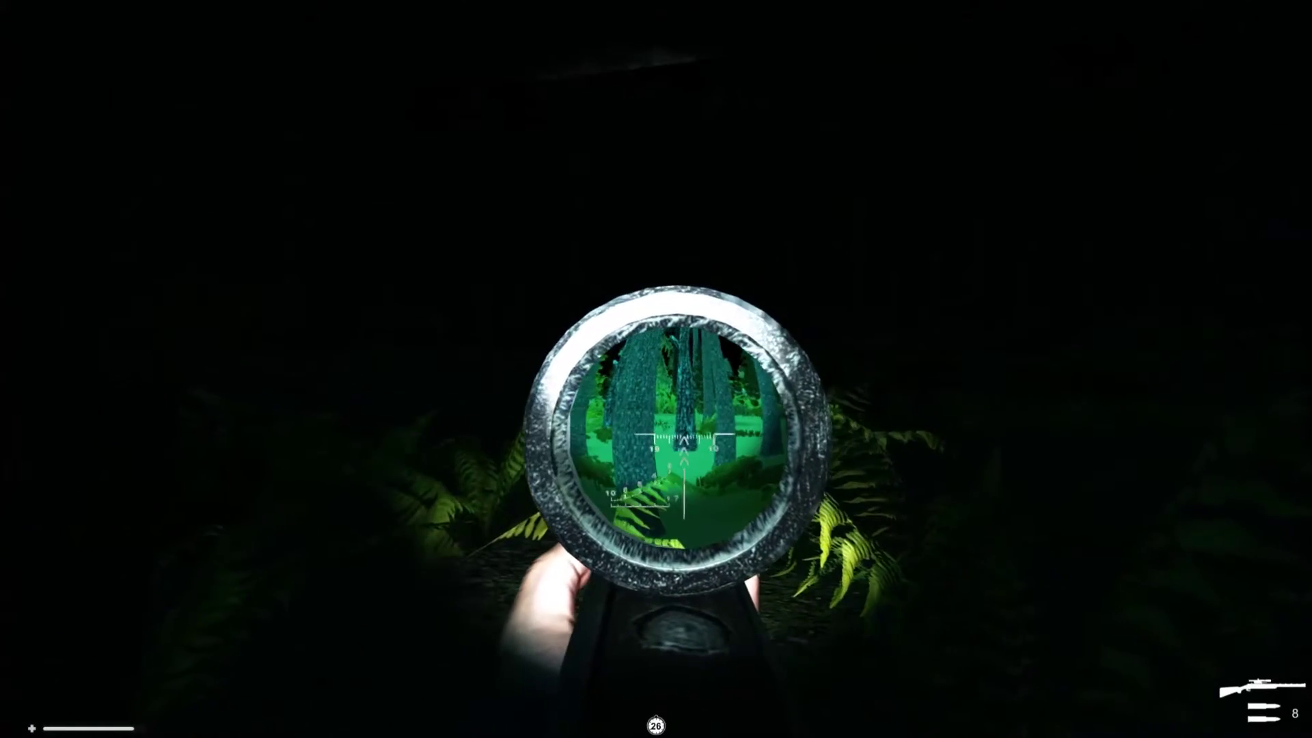
key("w")
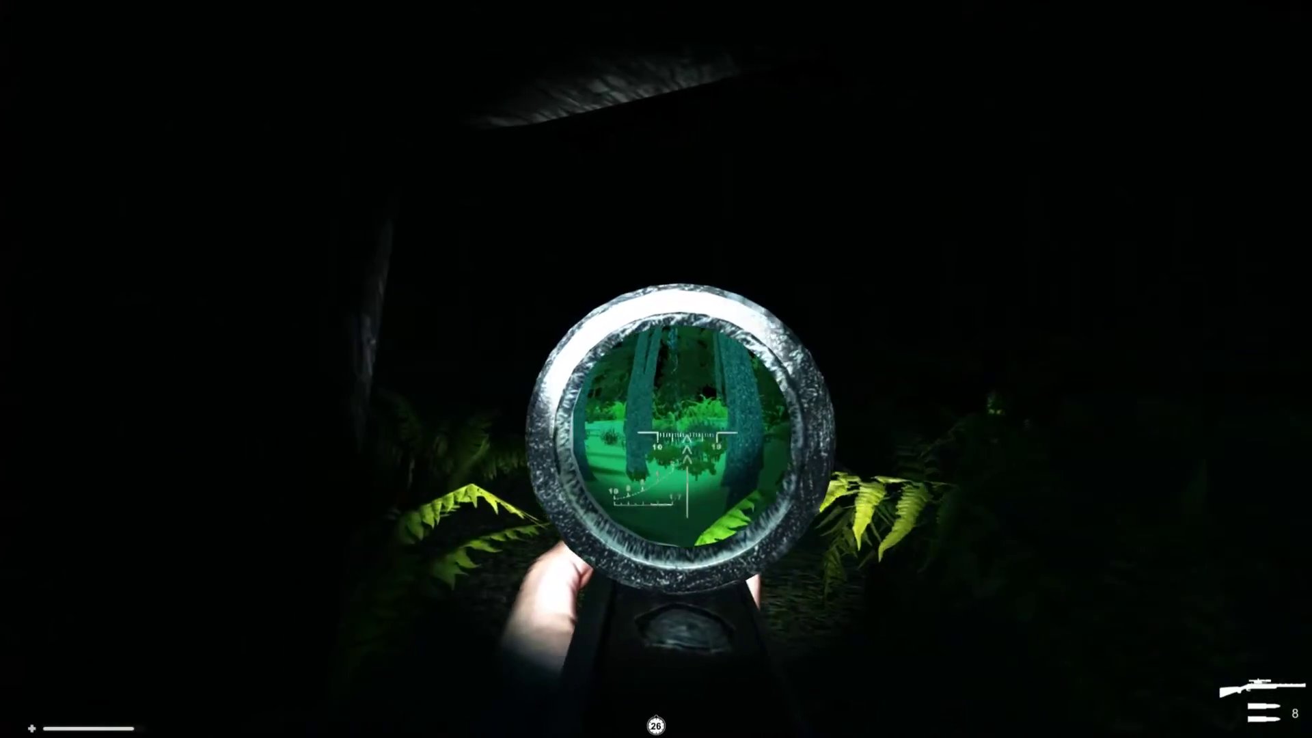
key("w")
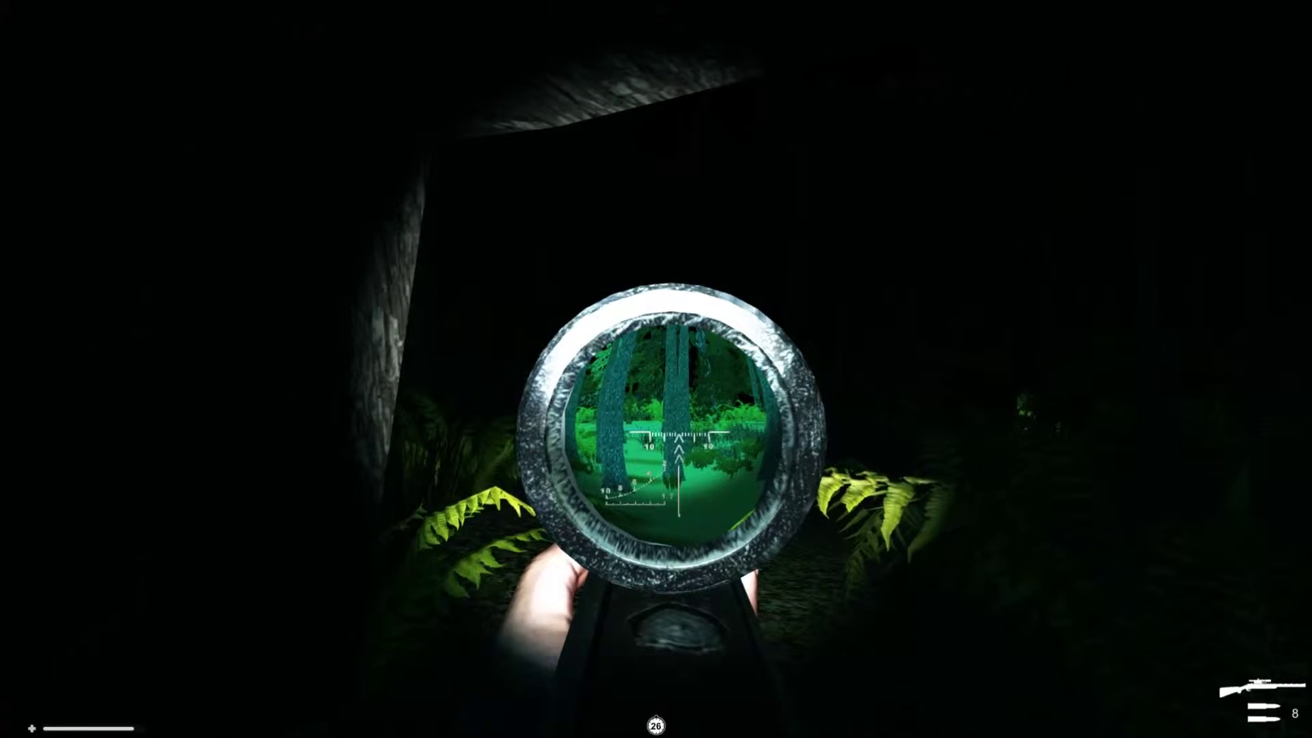
key("a")
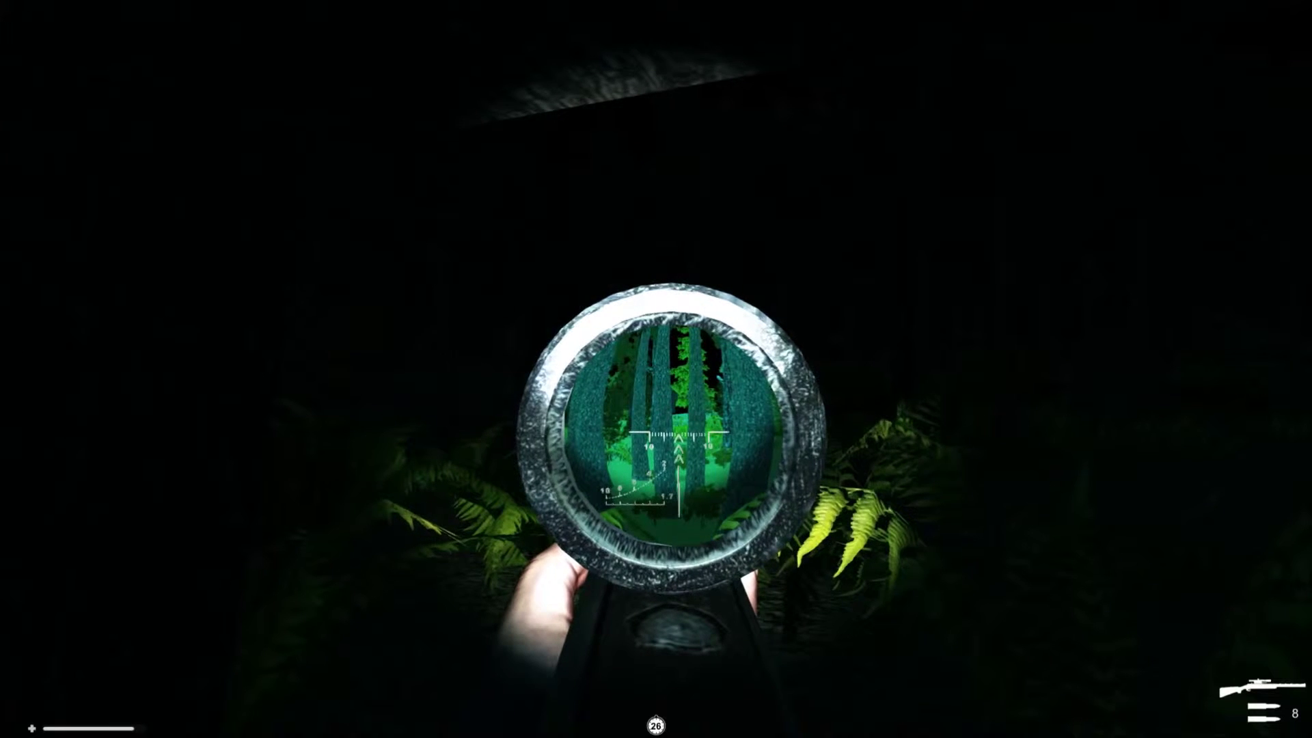
right_click(656, 368)
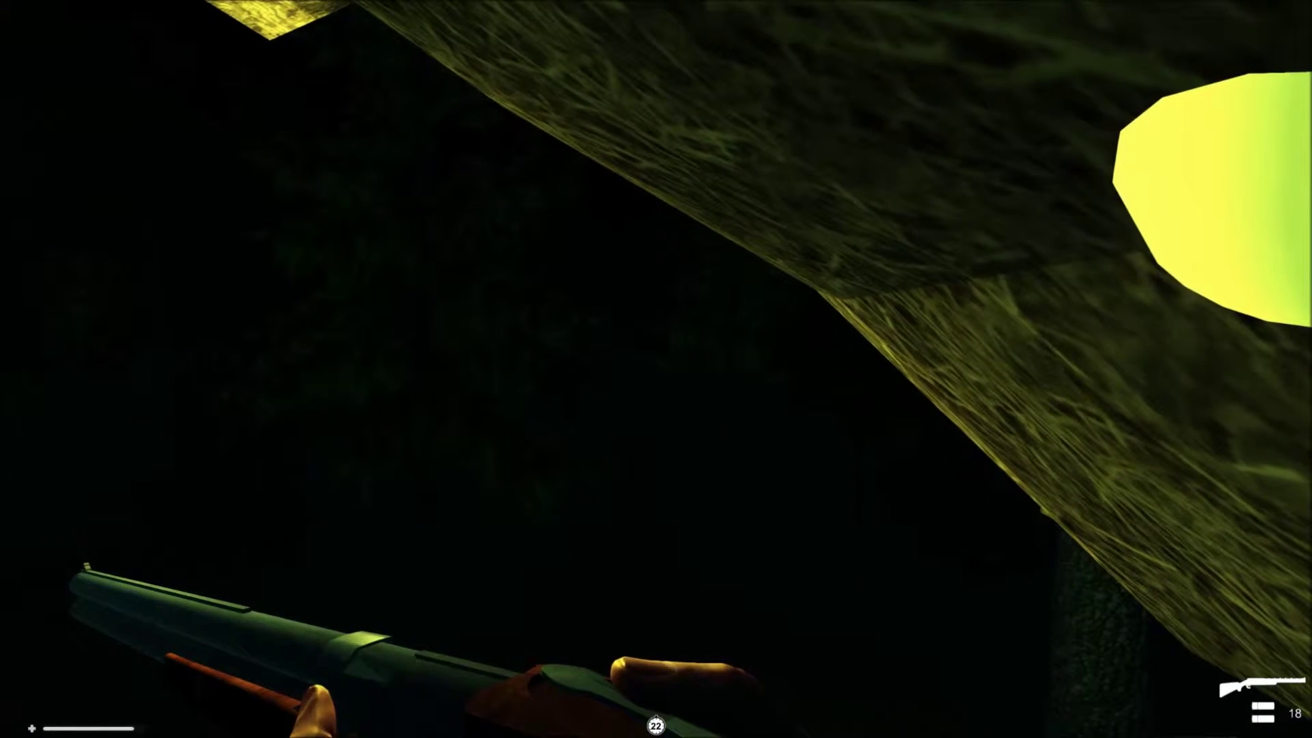
key("2")
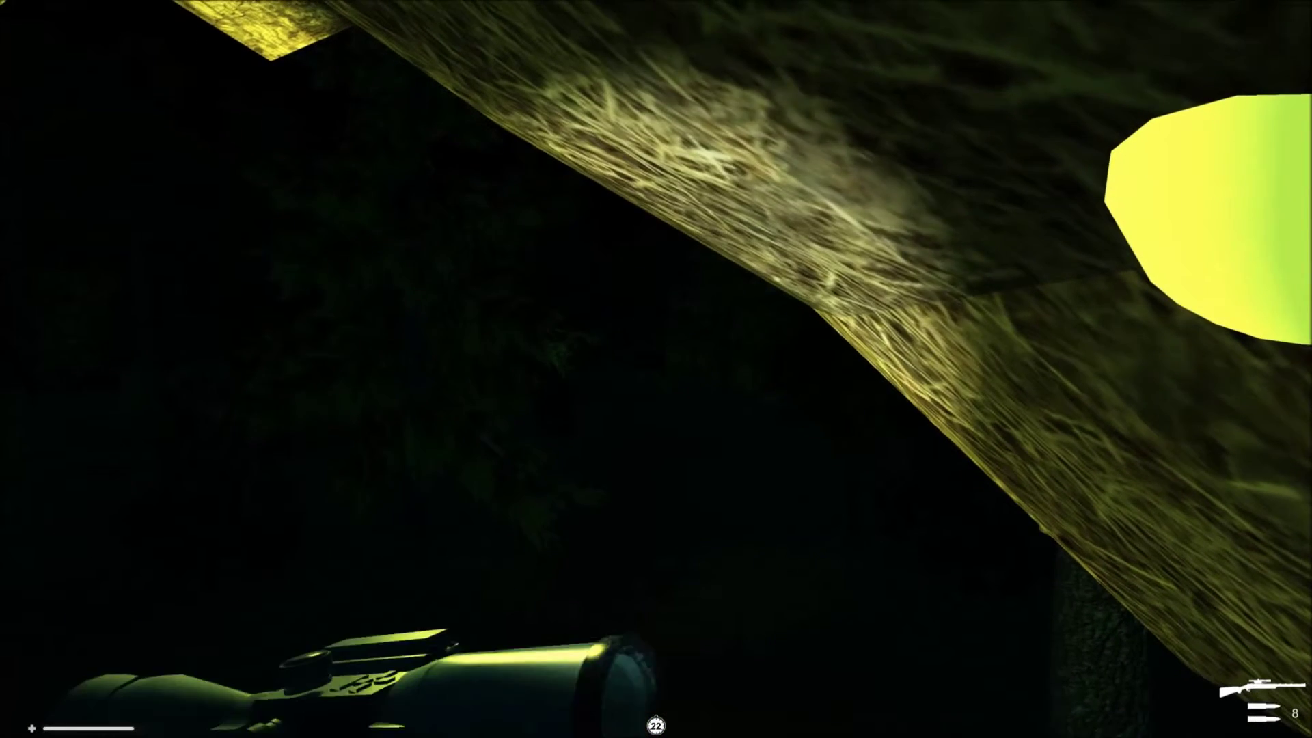
right_click(657, 369)
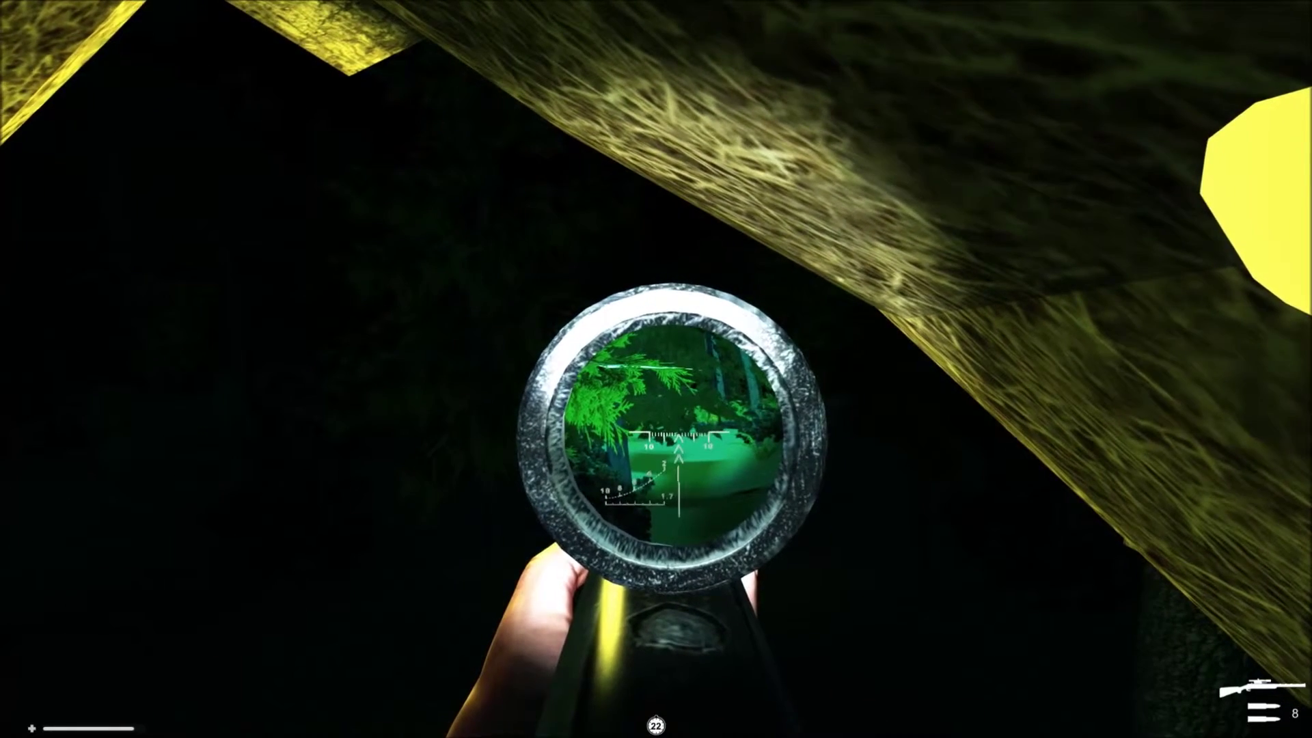
right_click(656, 368)
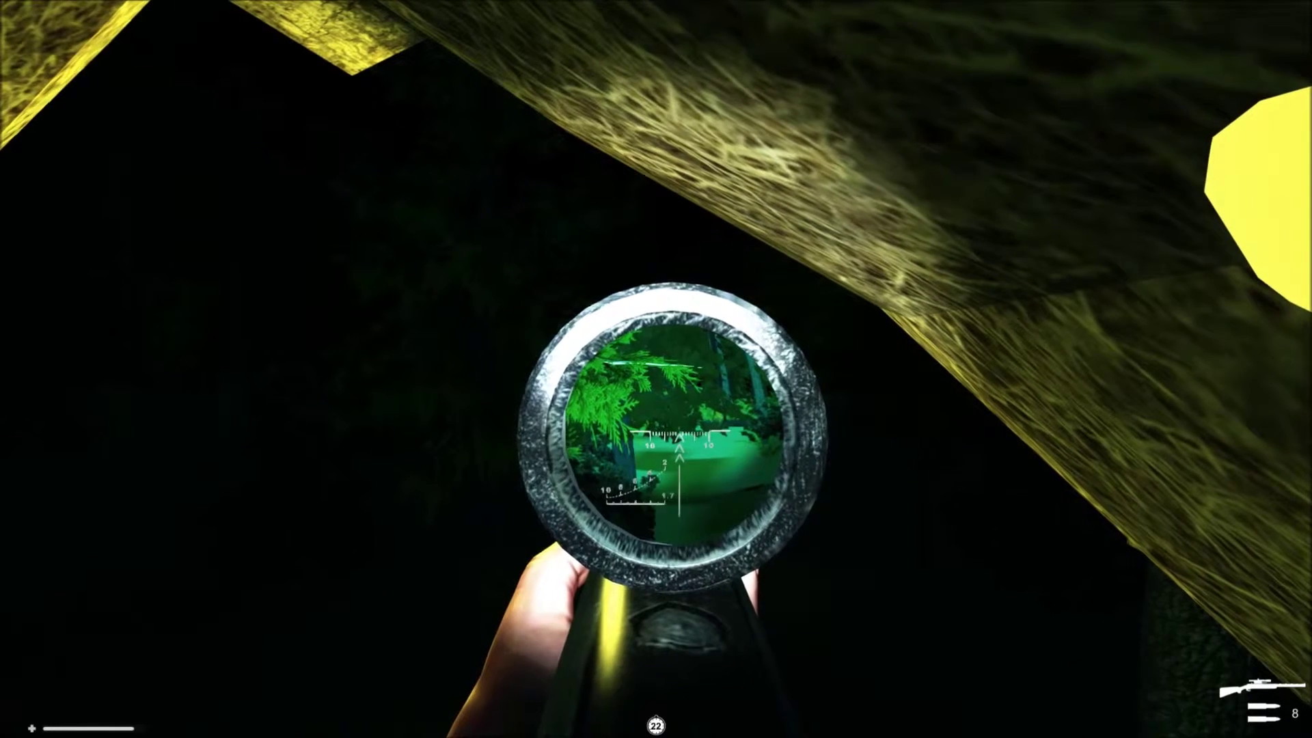
right_click(656, 370)
key("2")
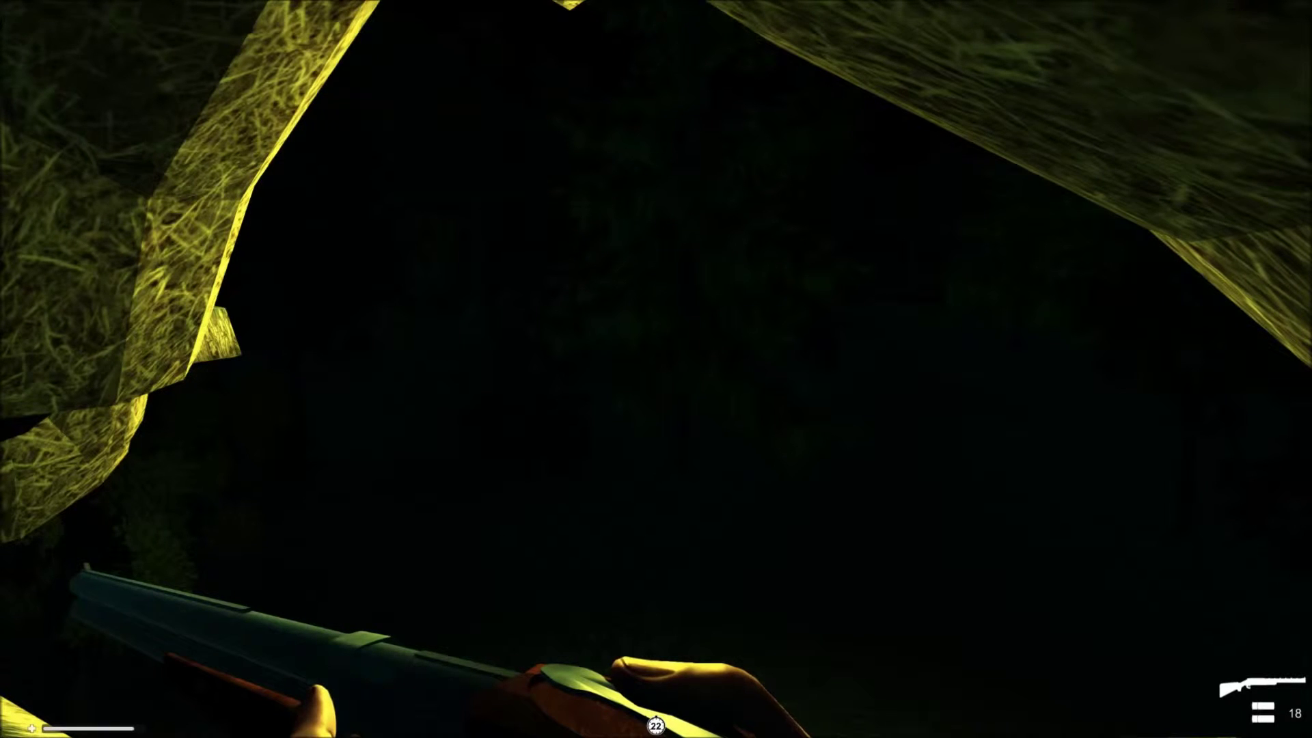
key("2")
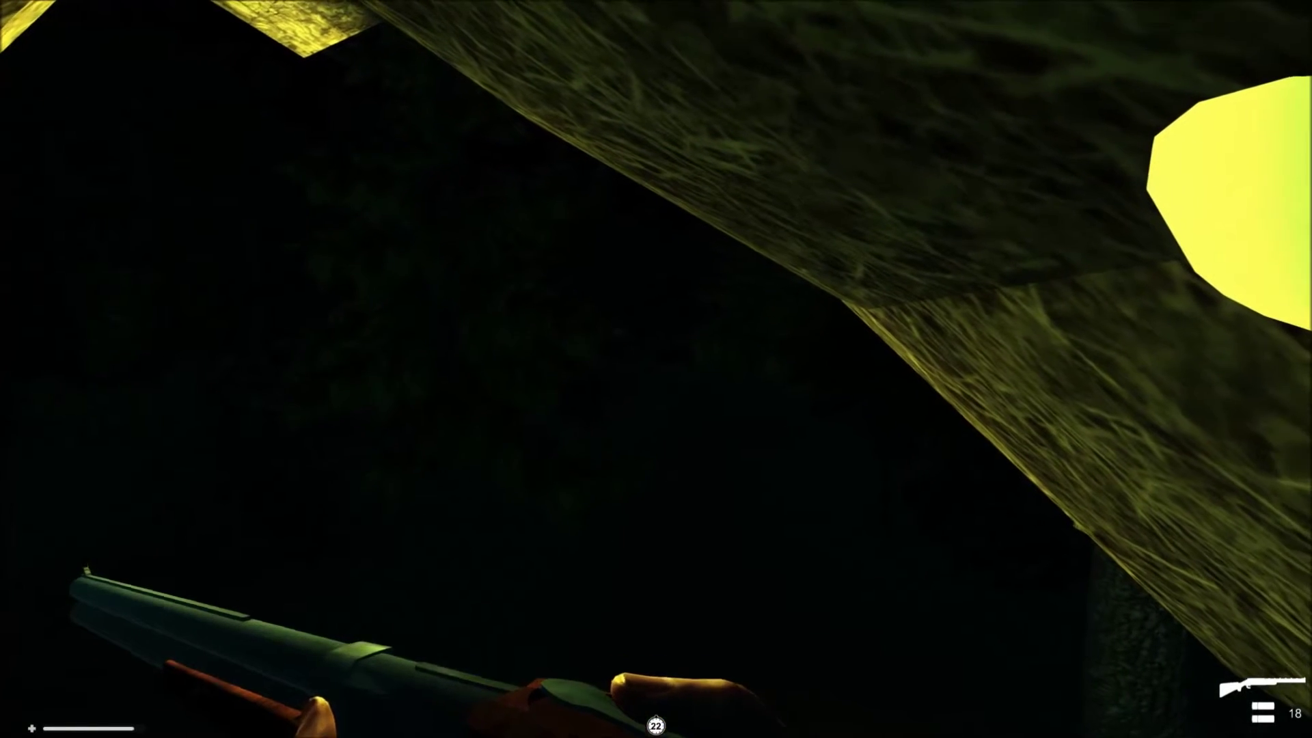
right_click(656, 369)
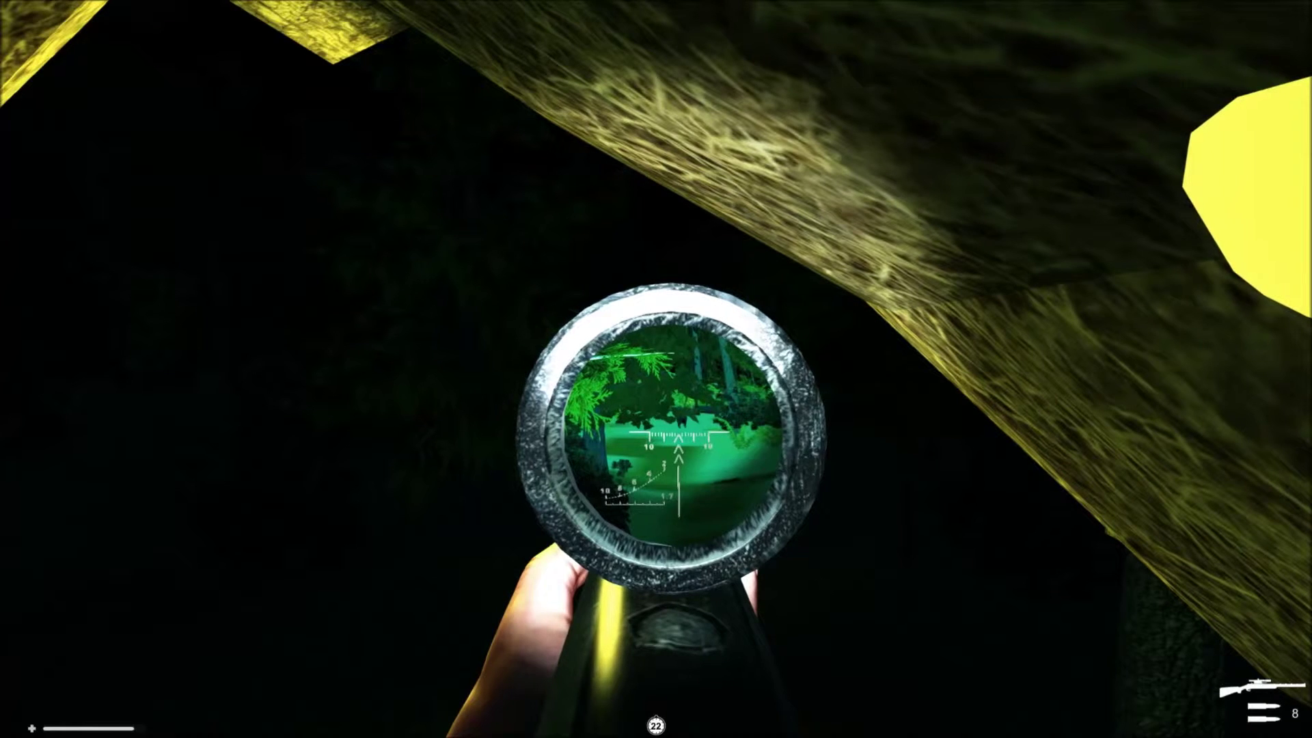
right_click(656, 370)
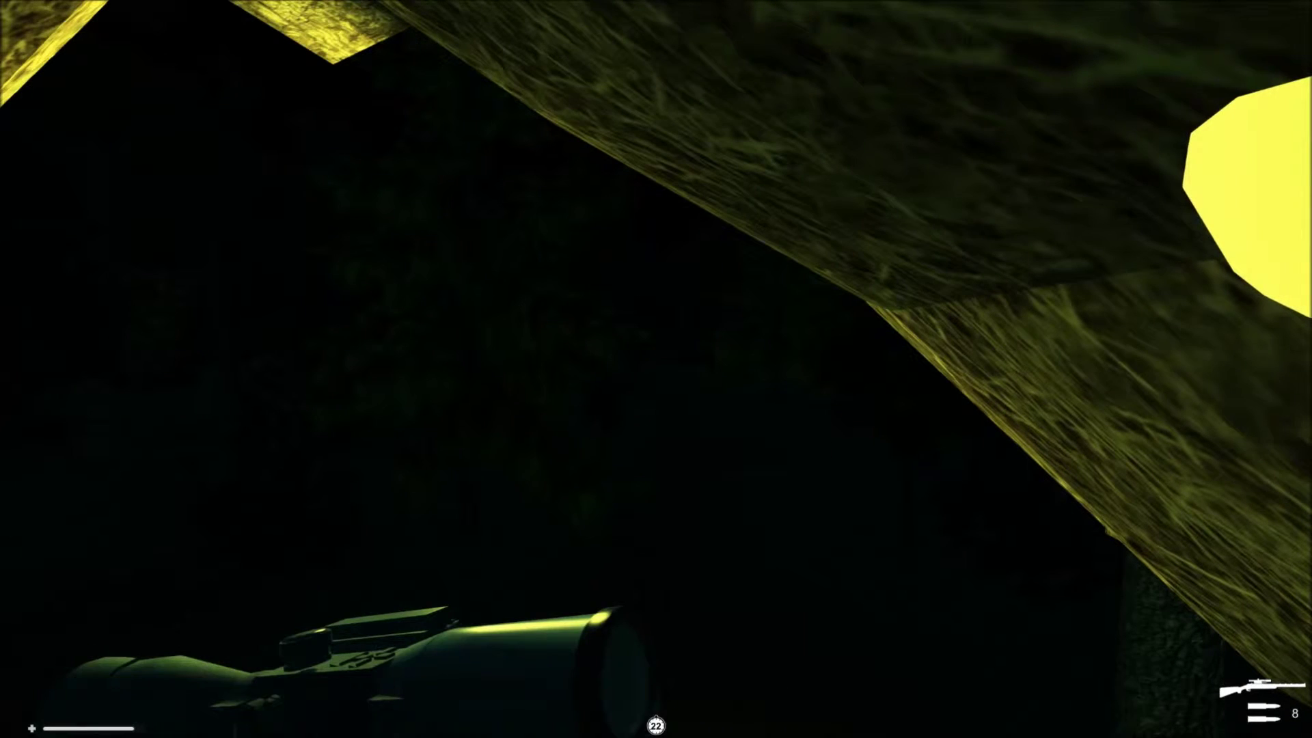
key("2")
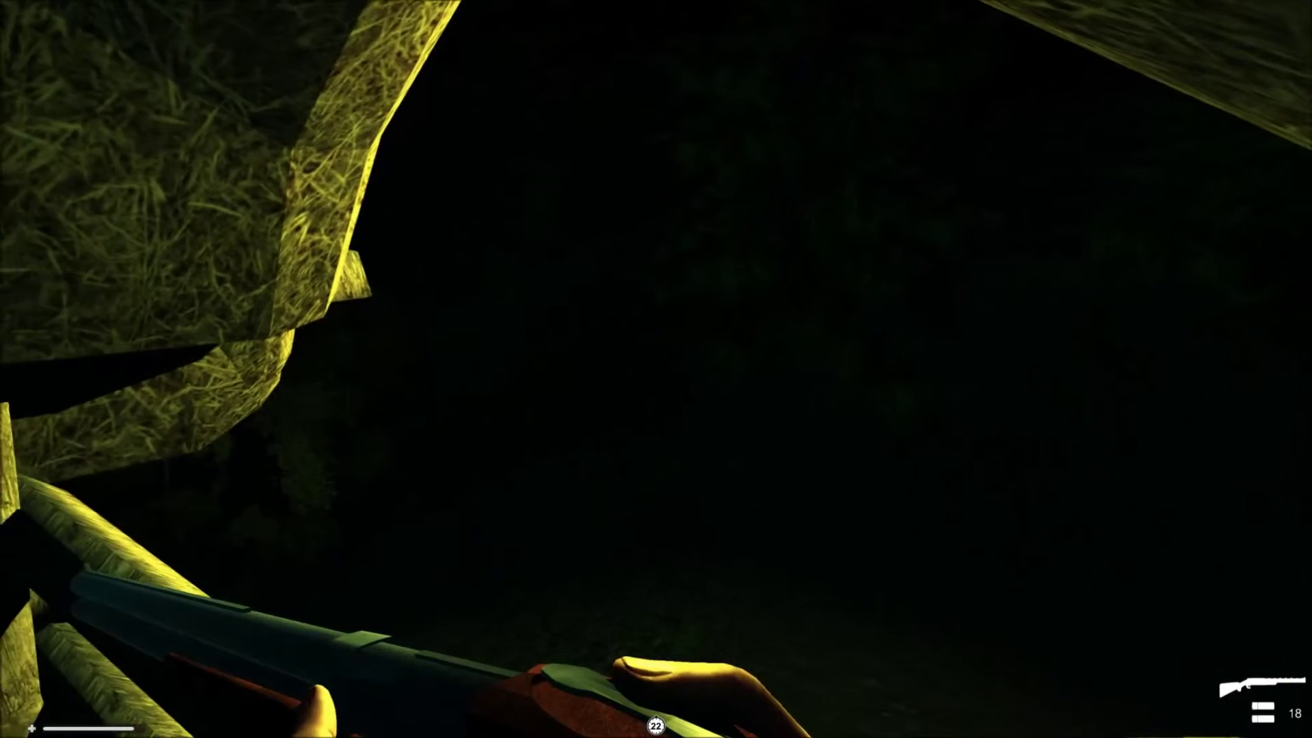
key("w")
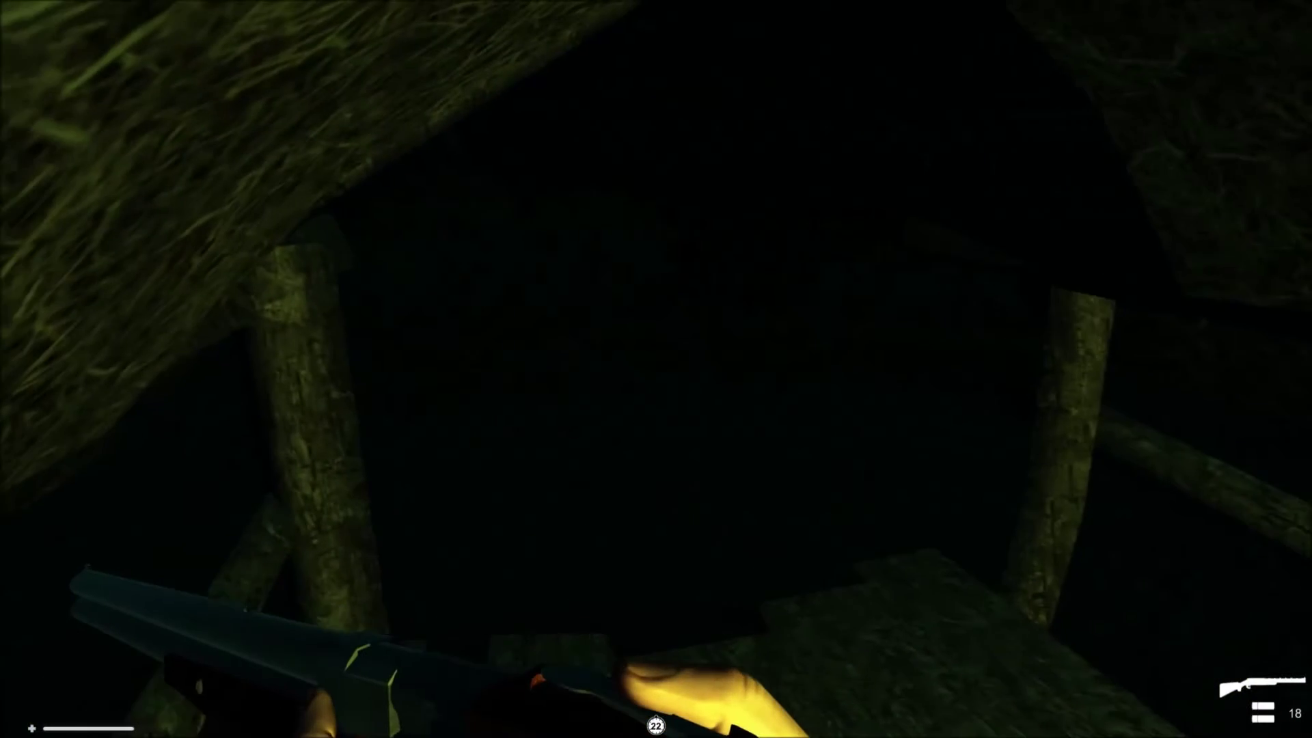
key("w")
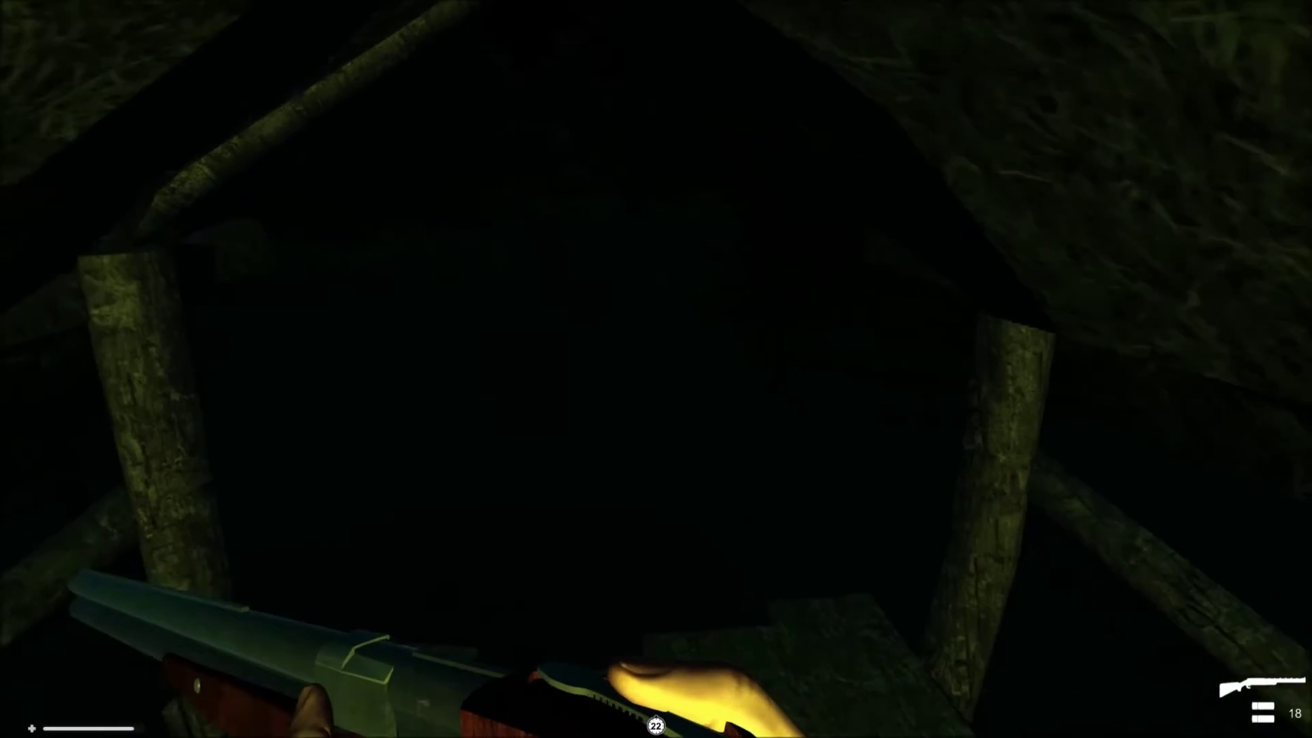
key("w")
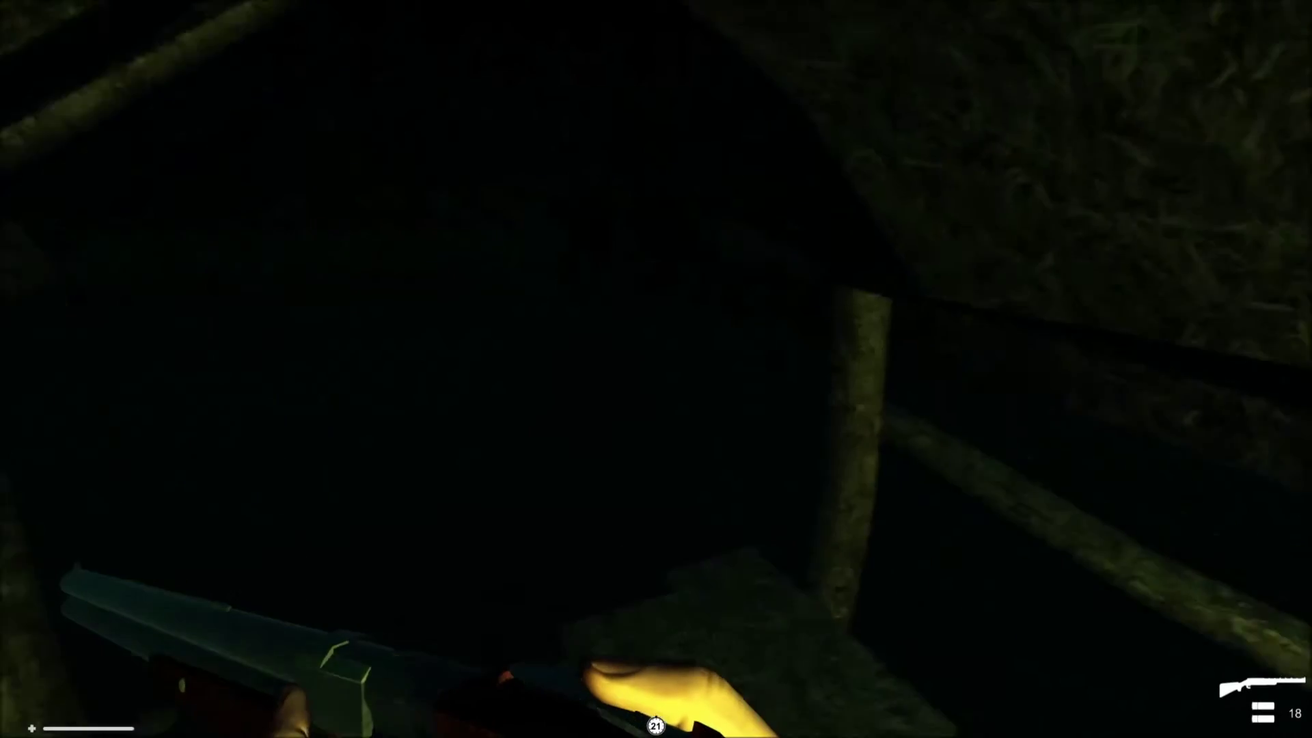
key("w")
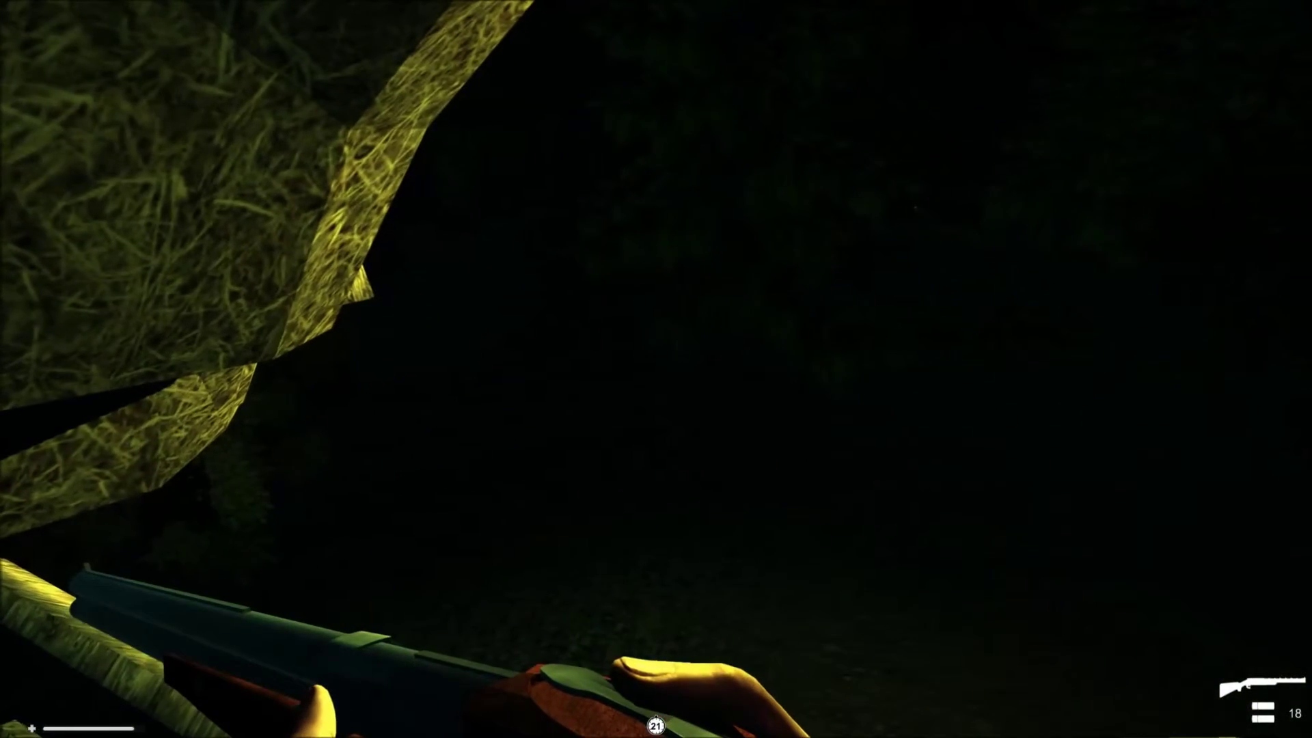
key("w")
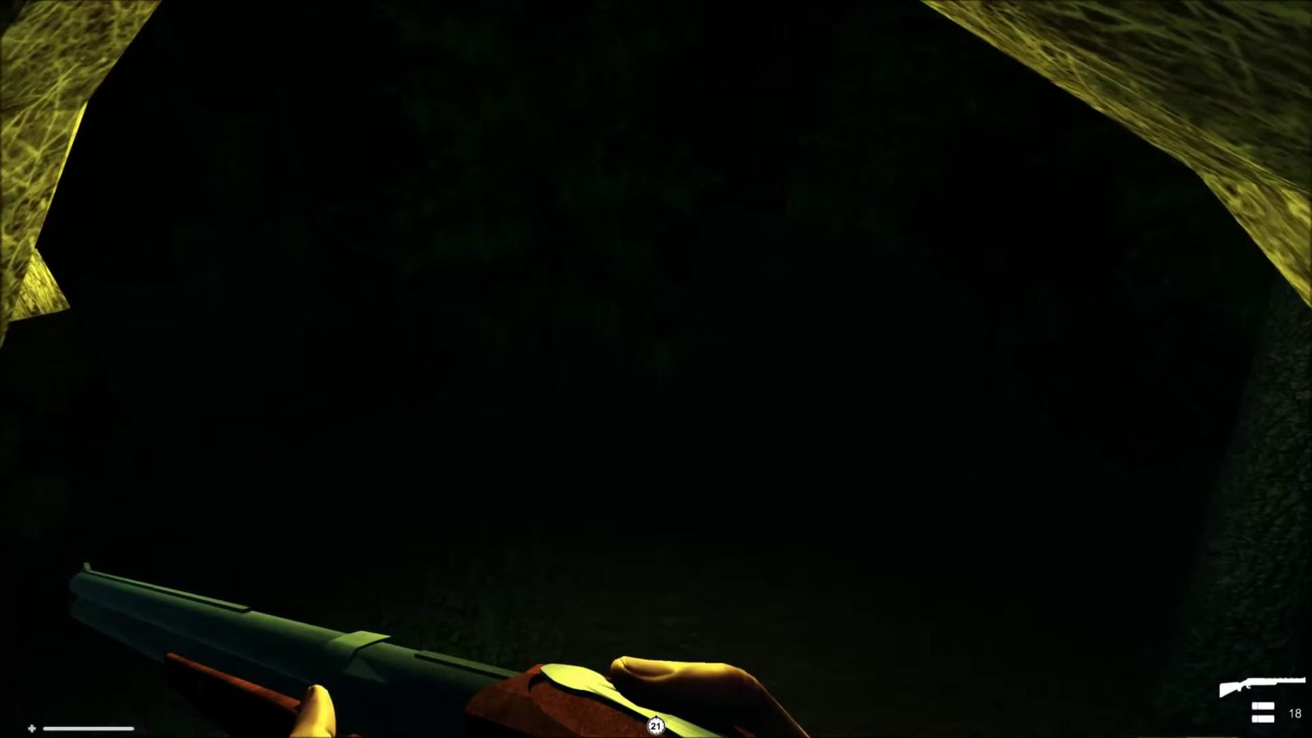
key("w")
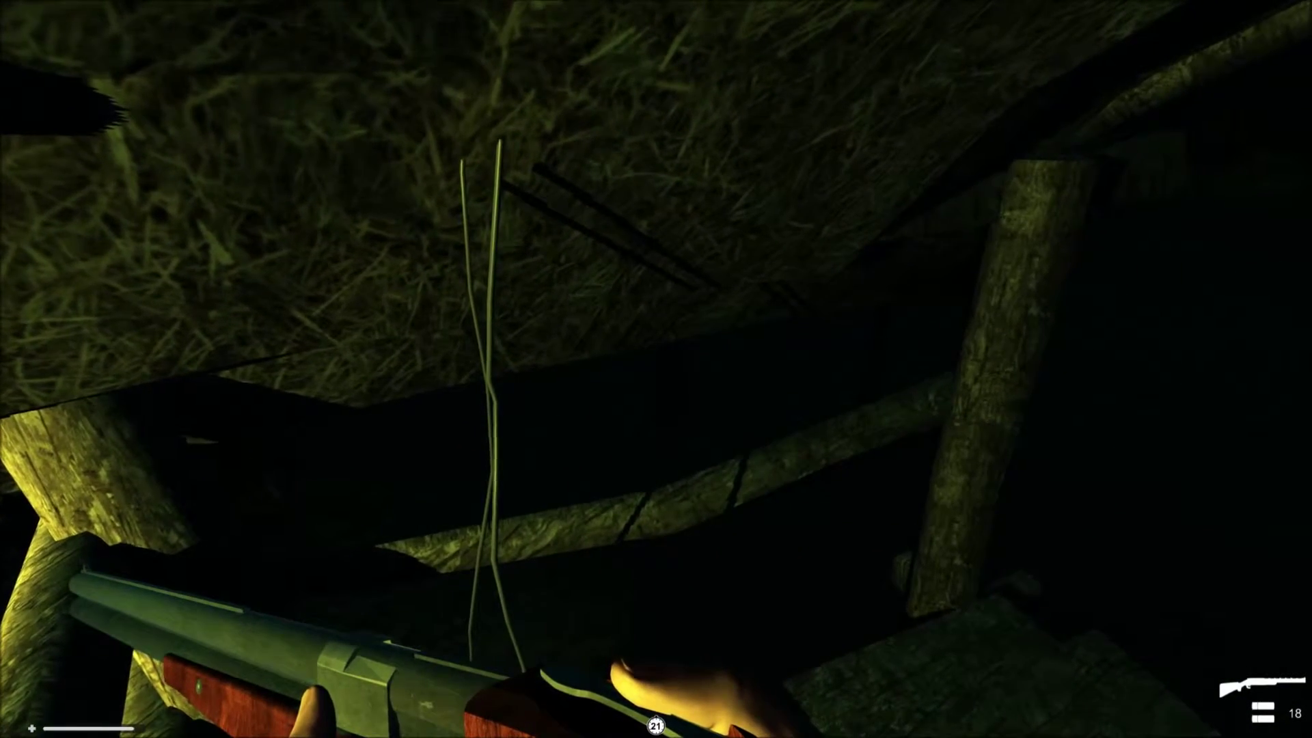
key("w")
key("w")
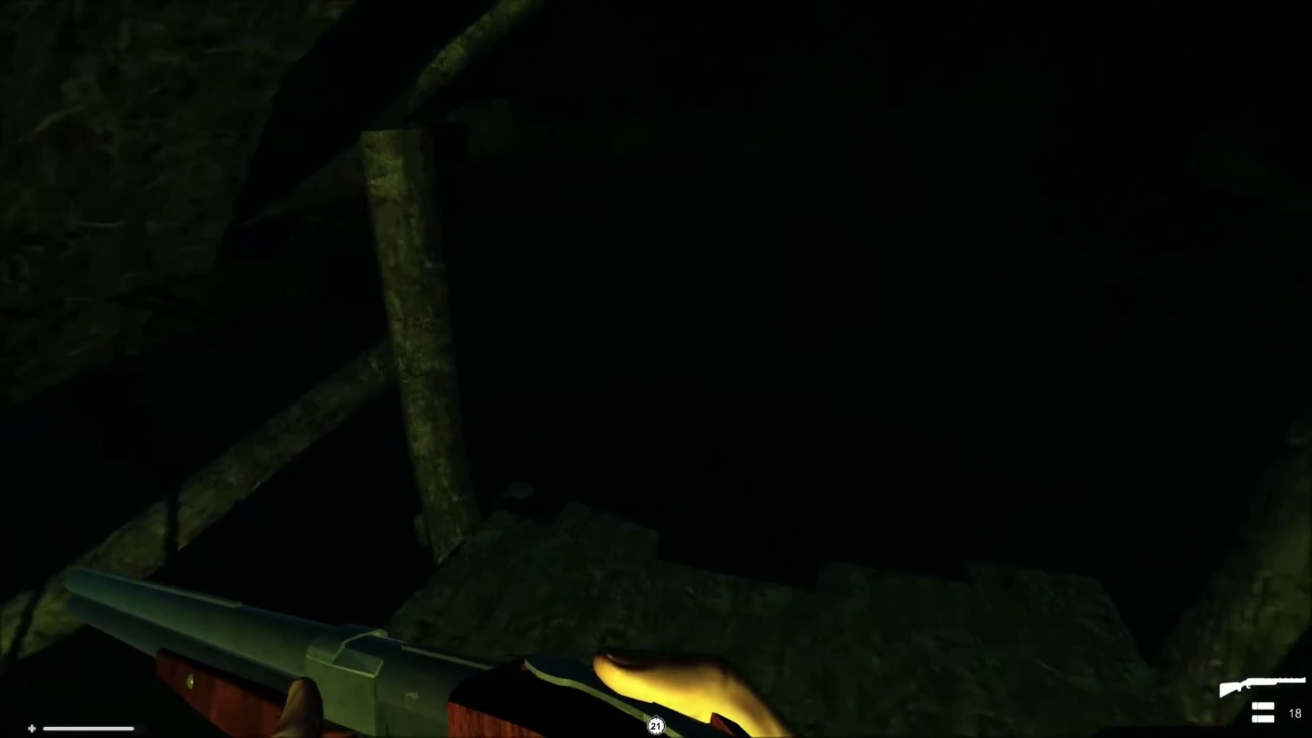
key("w")
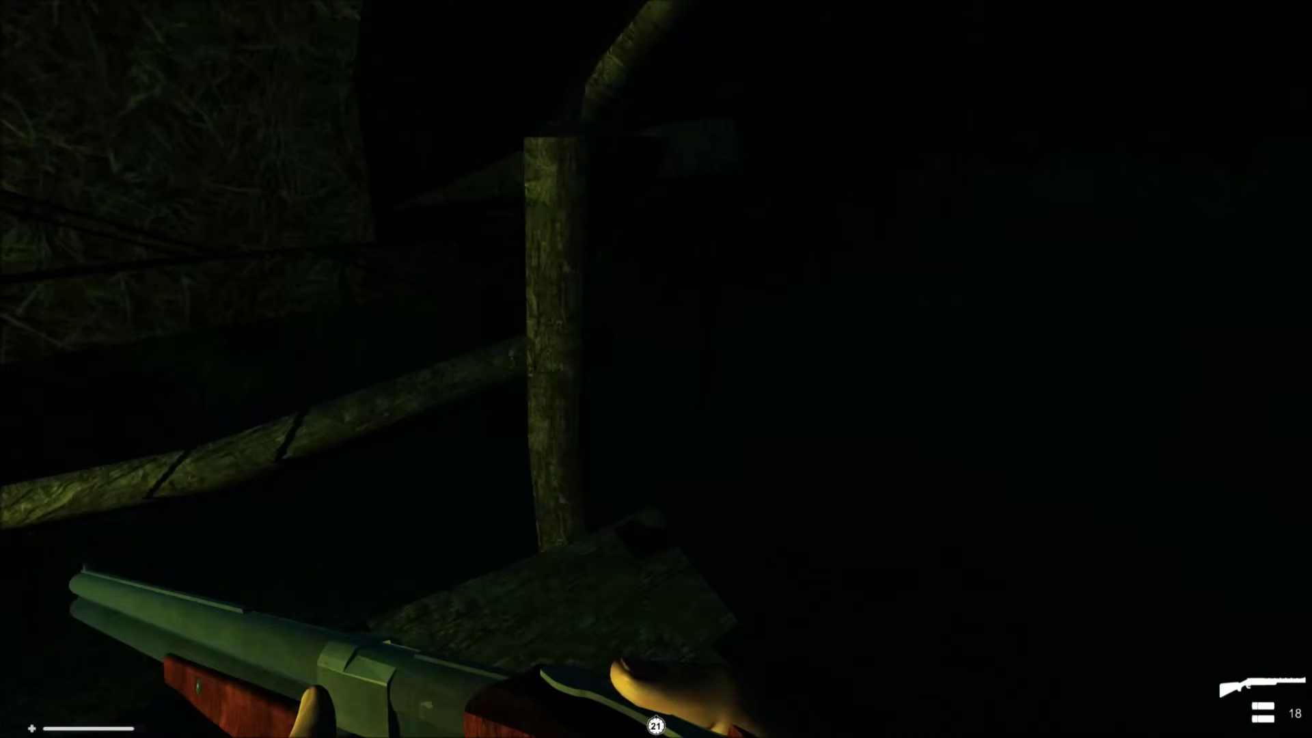
key("w")
key("w")
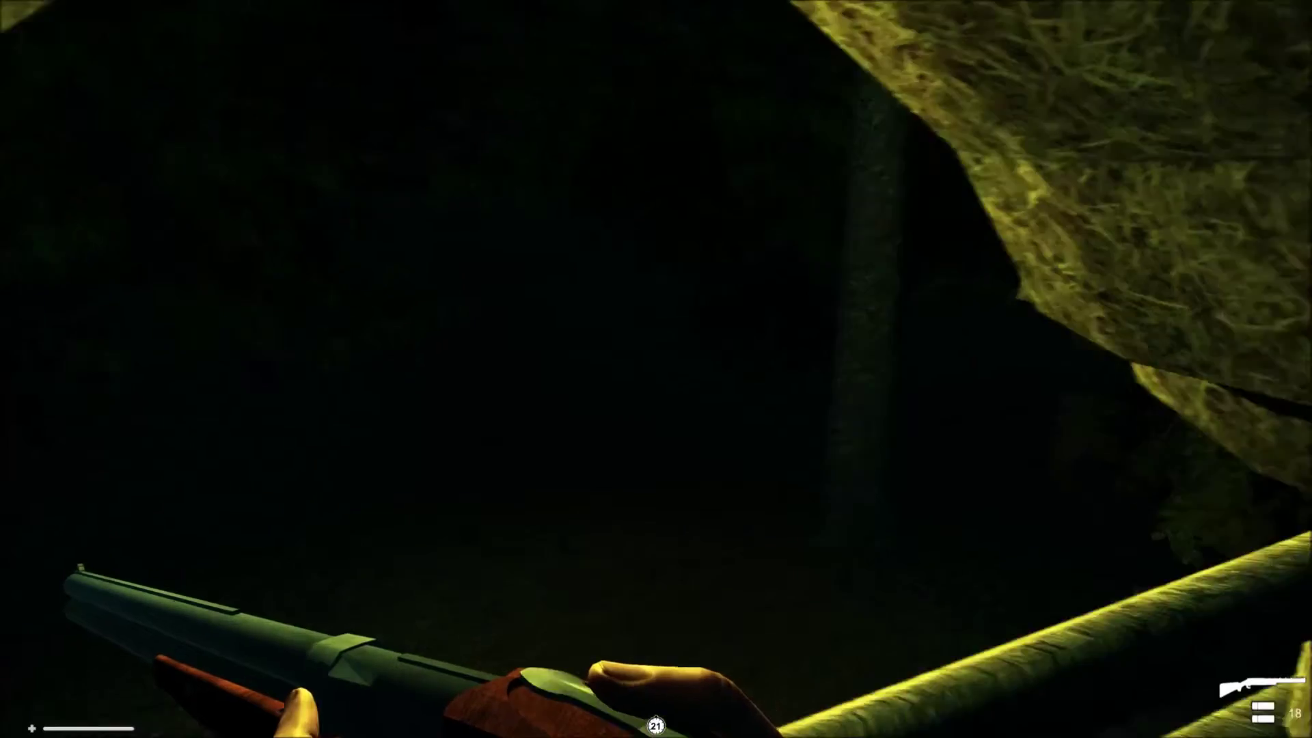
key("w")
key("w")
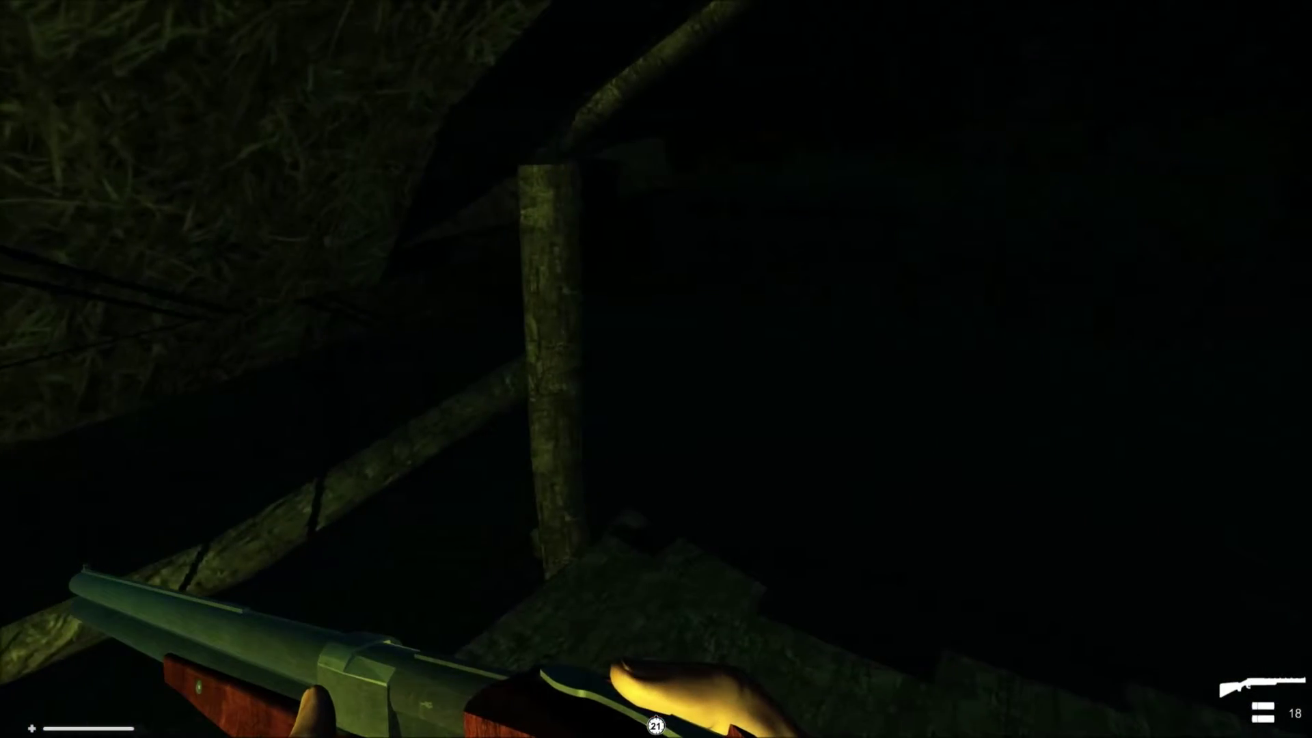
key("w")
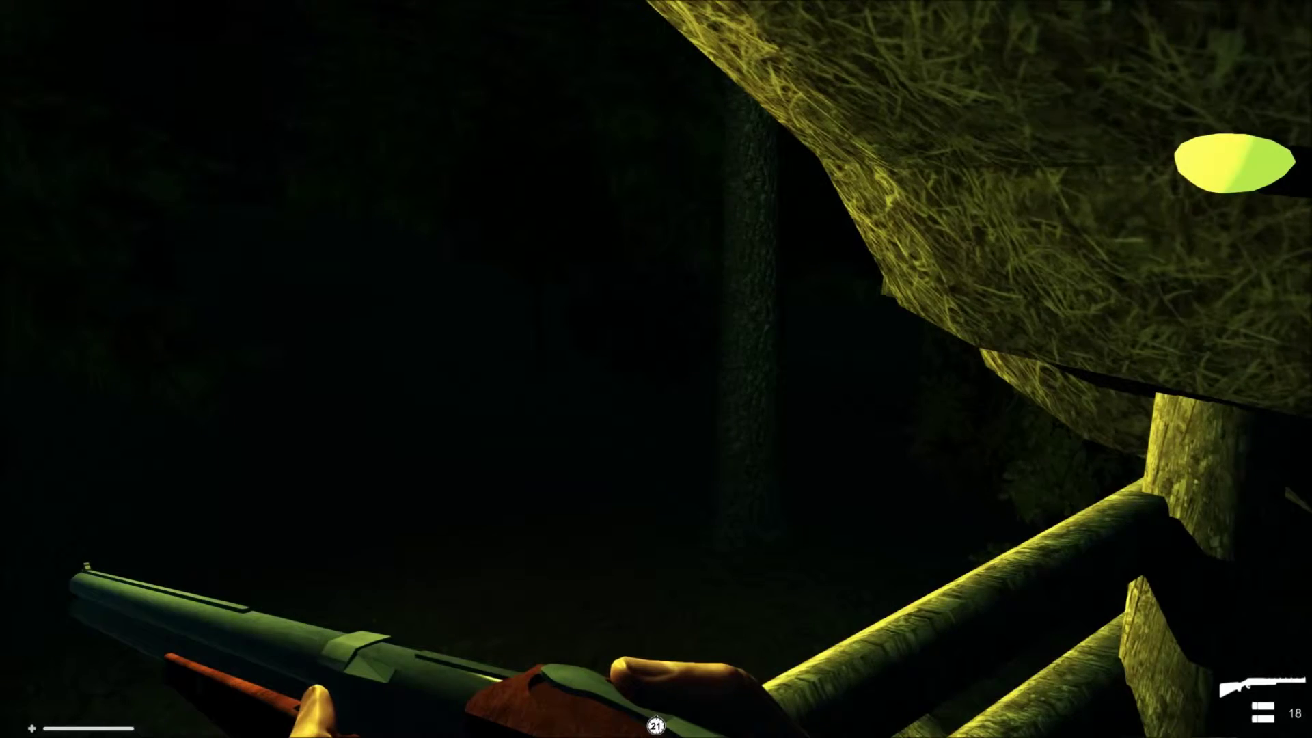
key("w")
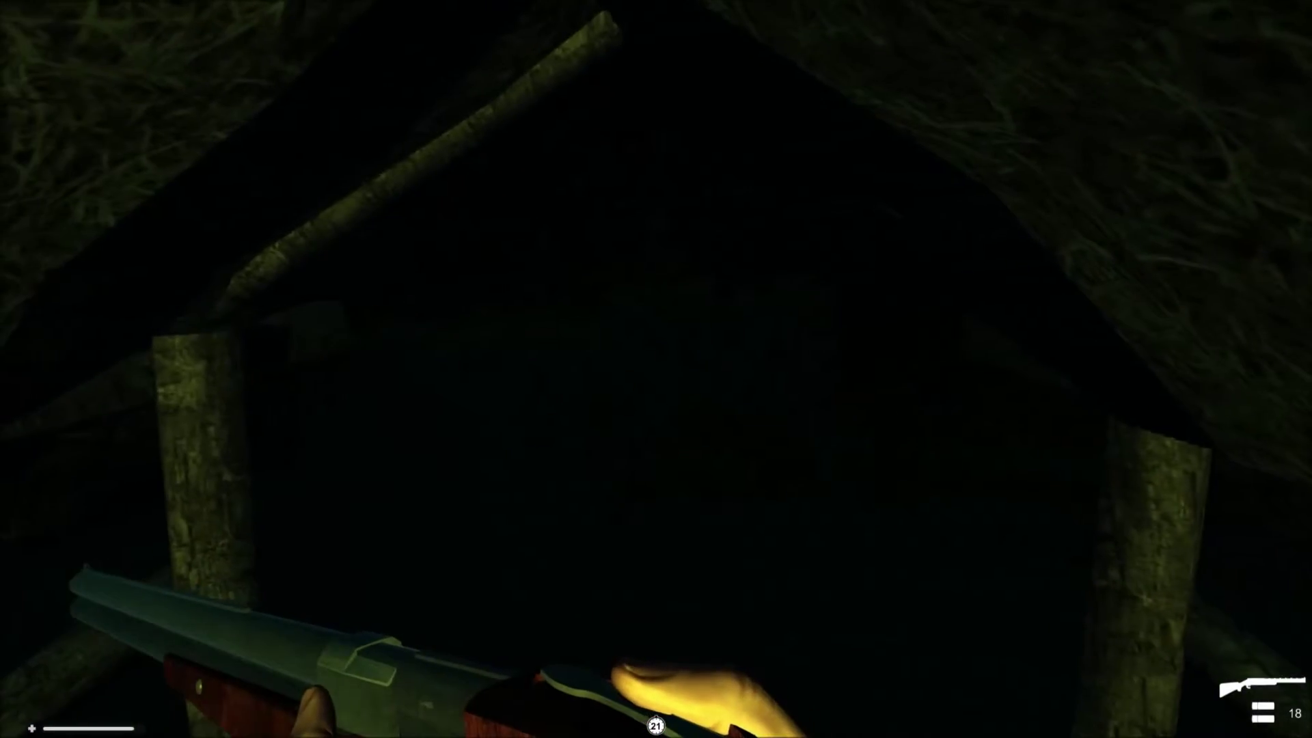
key("w")
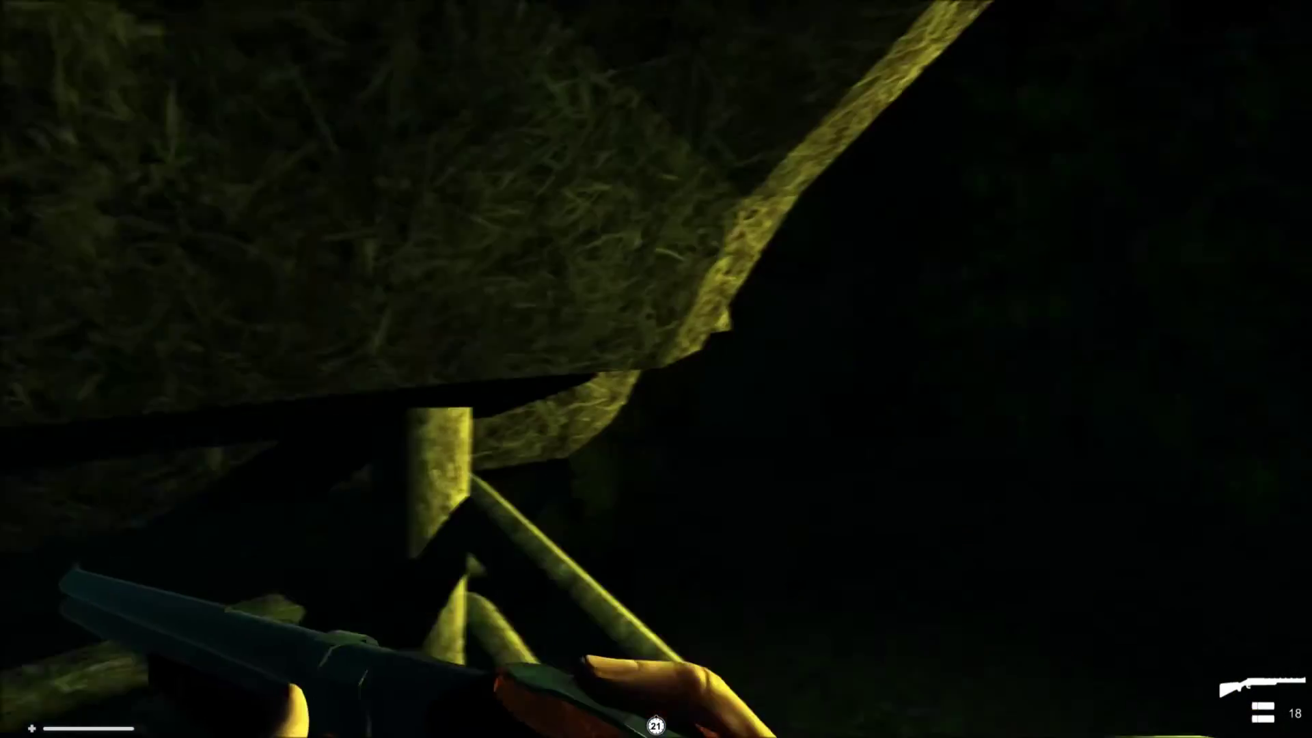
key("w")
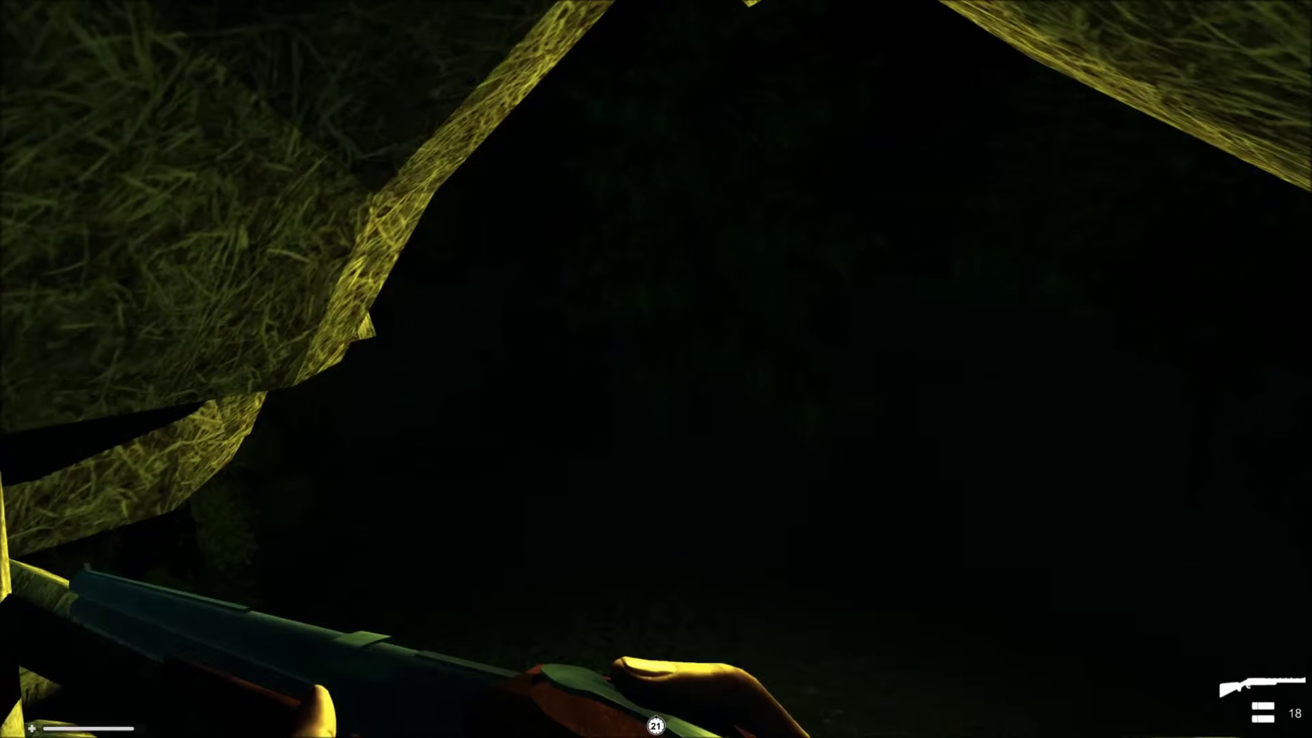
key("w")
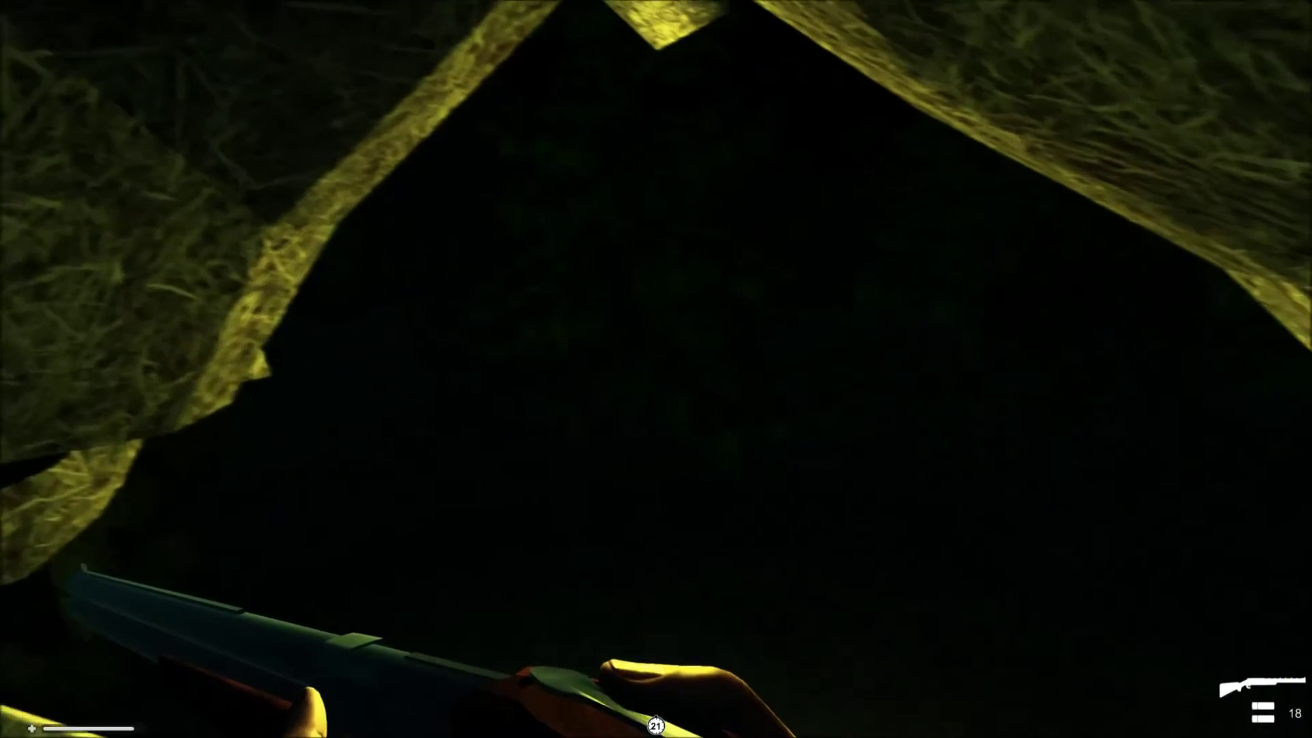
key("2")
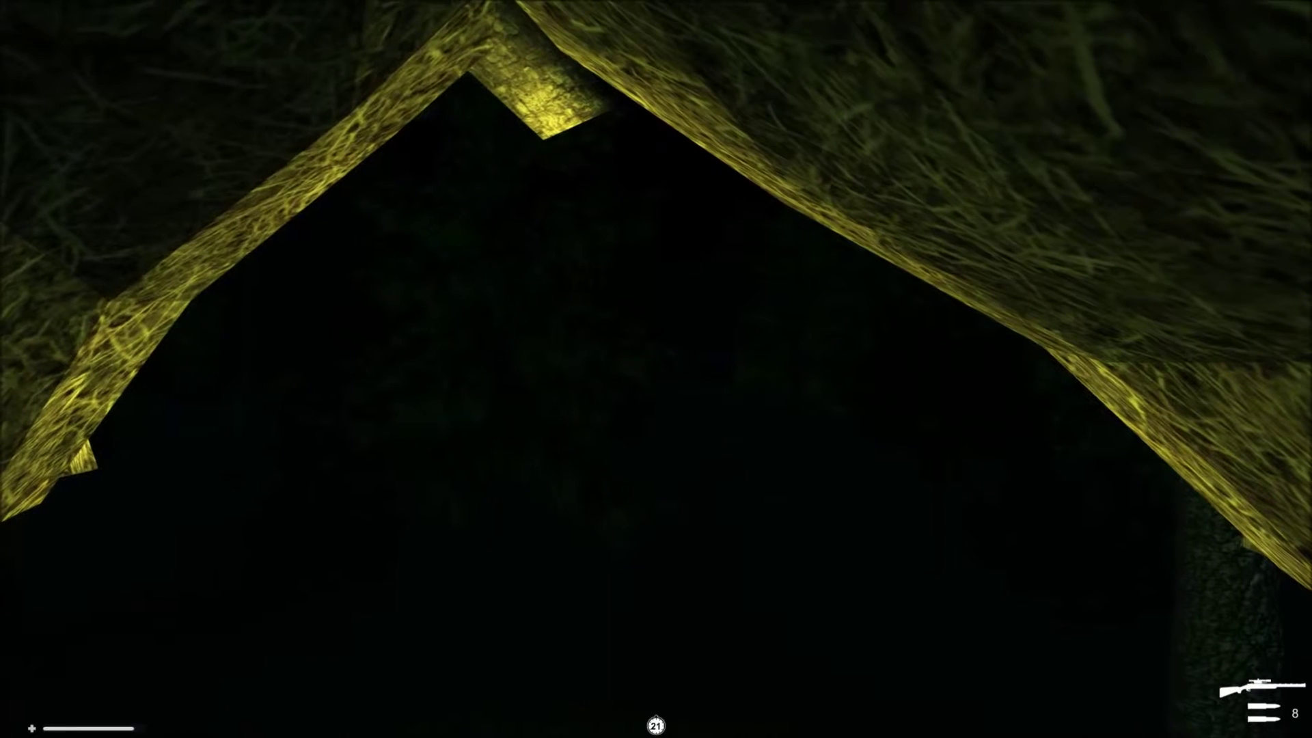
right_click(656, 369)
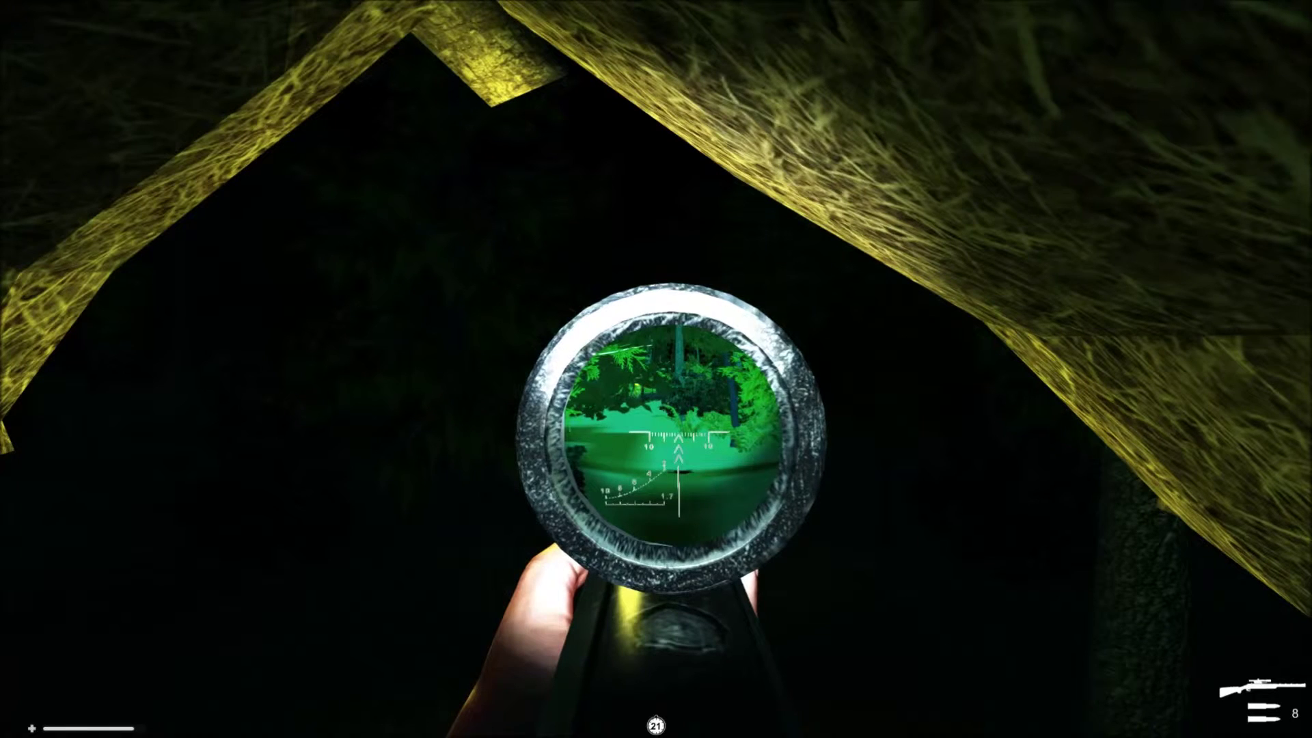
right_click(657, 369)
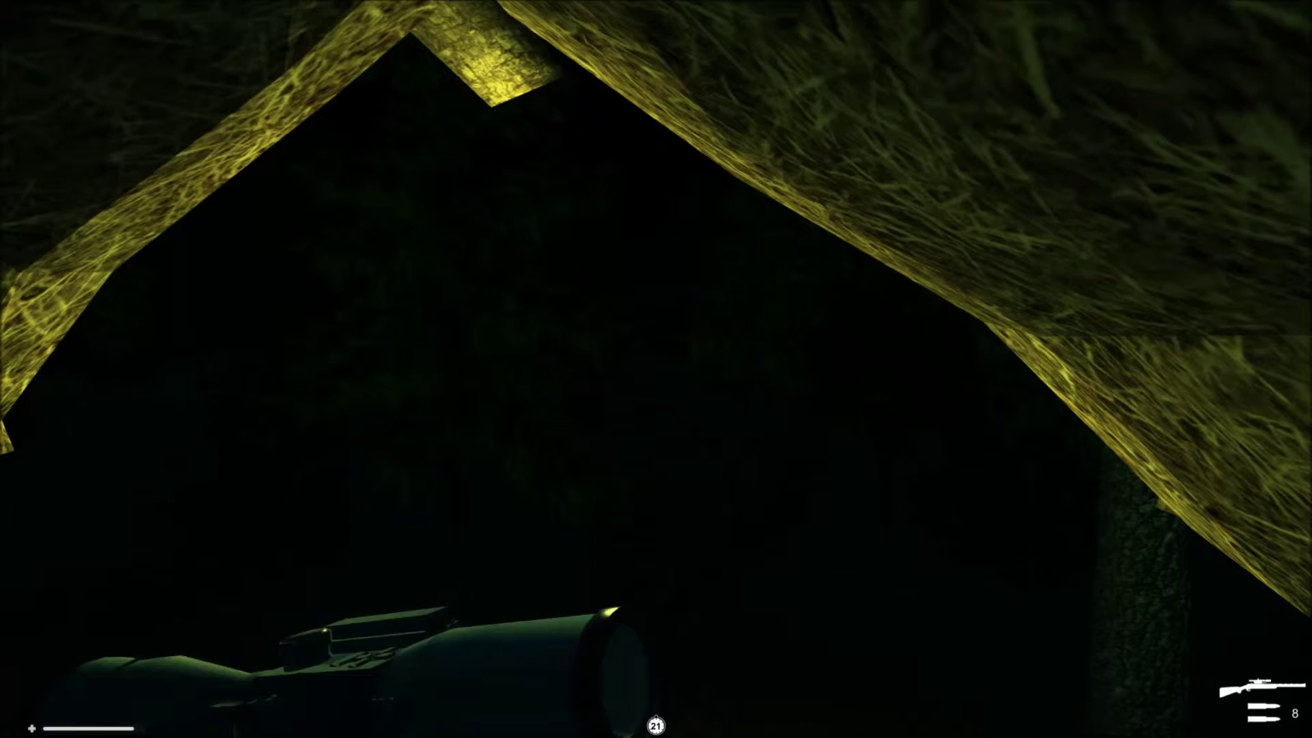
key("2")
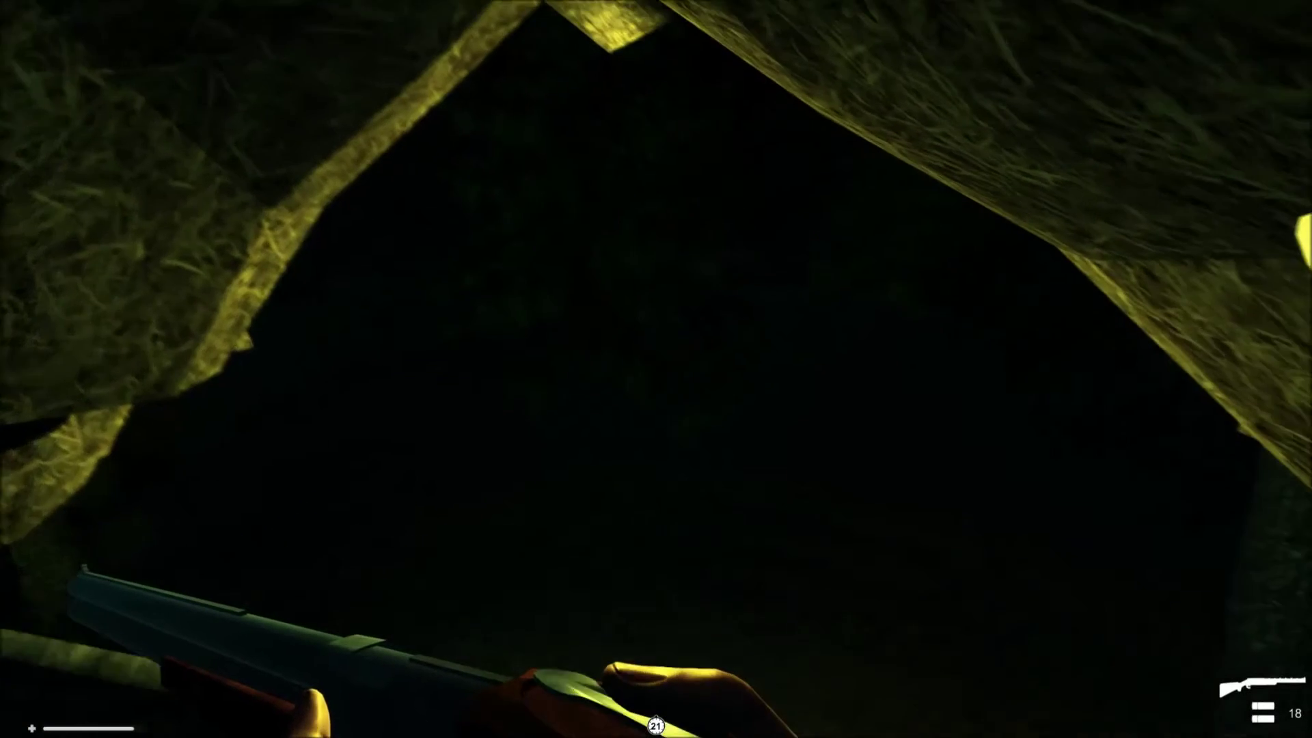
key("2")
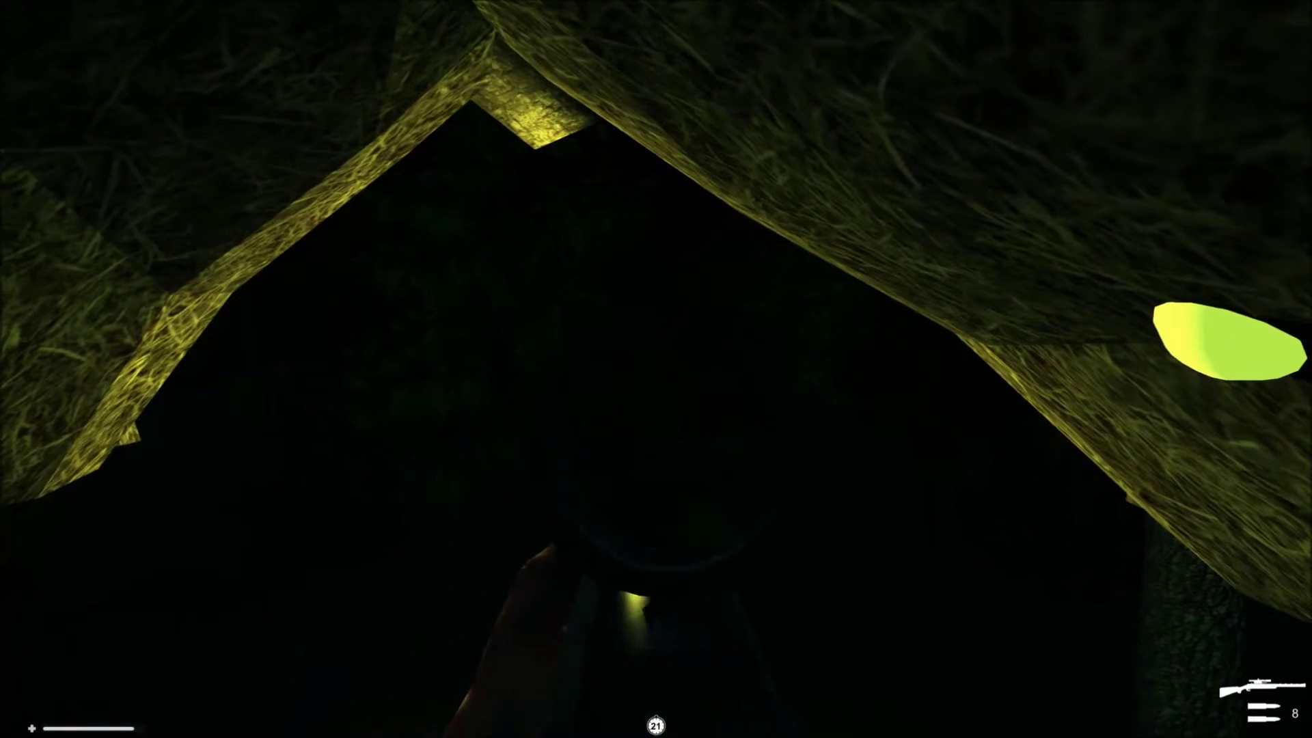
right_click(656, 370)
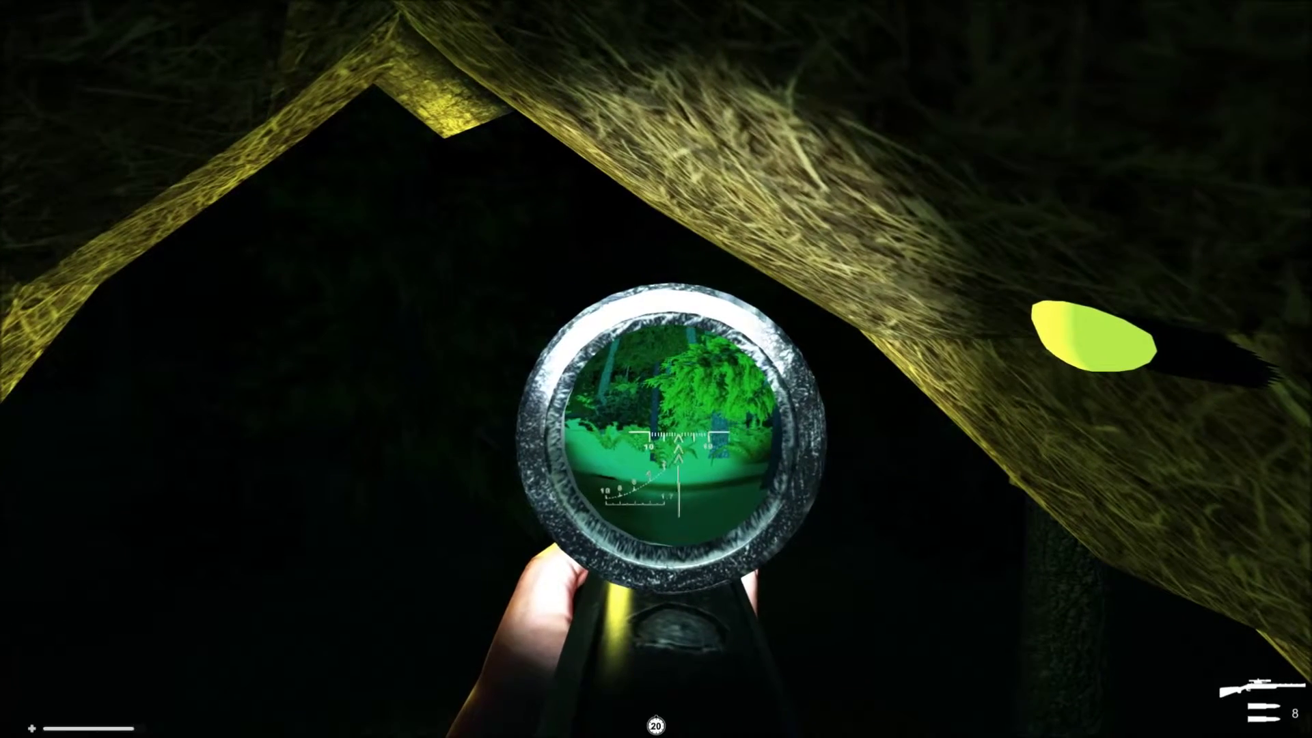
right_click(656, 369)
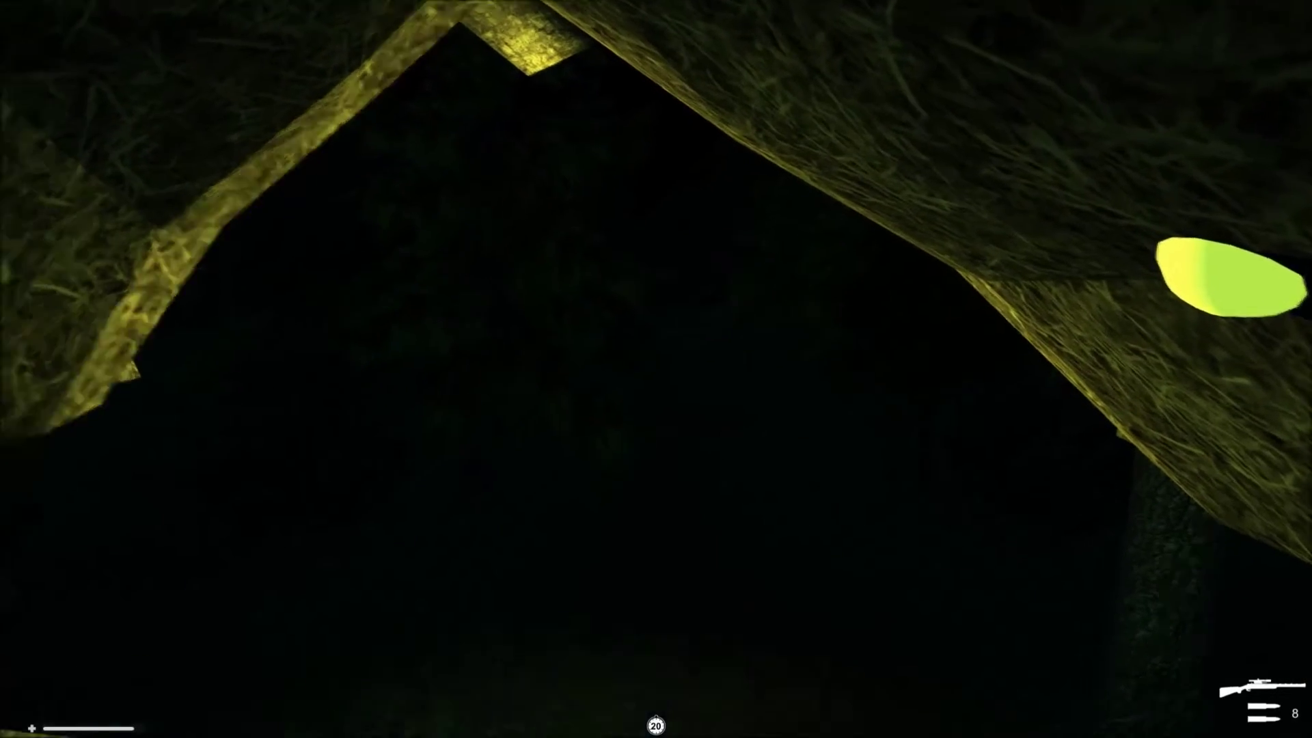
key("2")
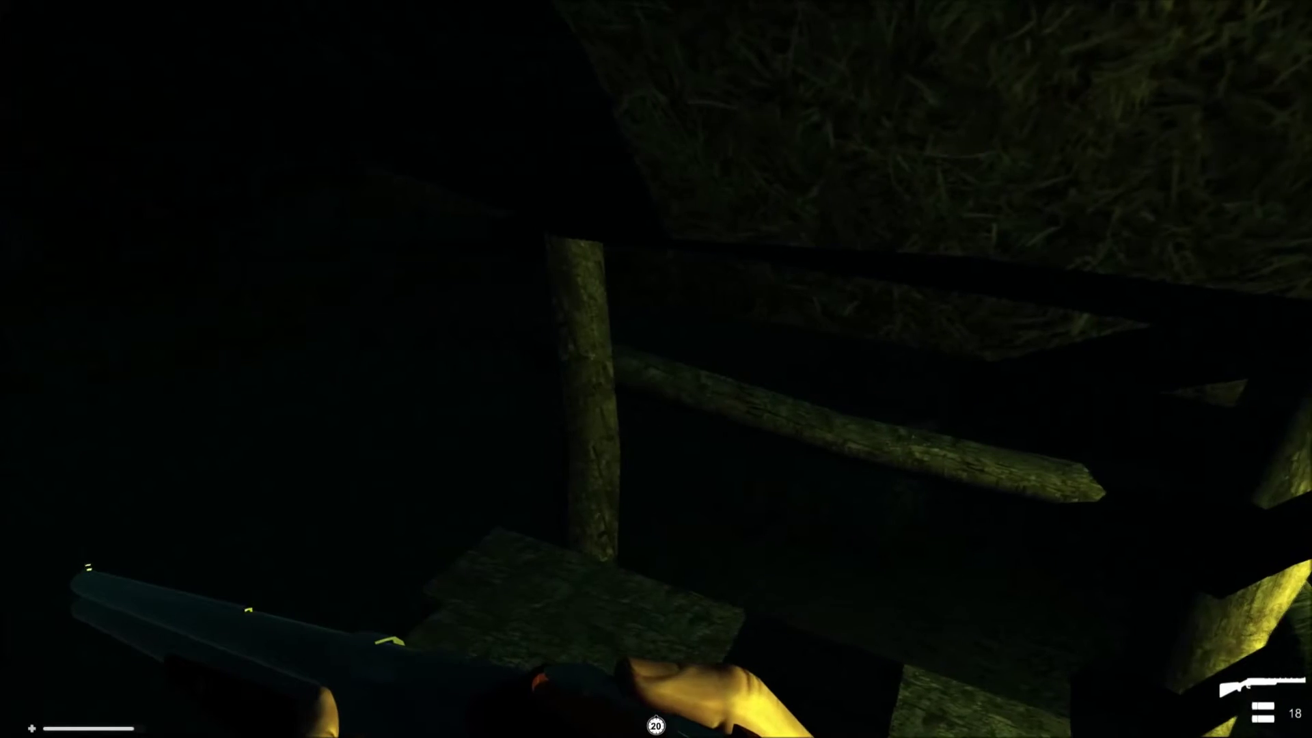